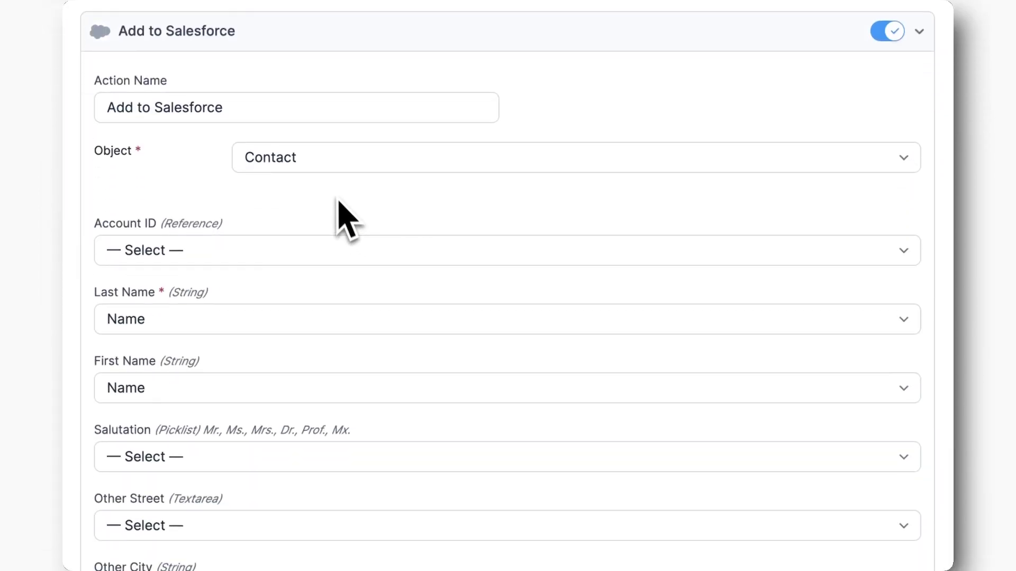
# Step: Update Formidable Forms Pro to version 6.11.1 from the Plugins page
pyautogui.click(325, 164)
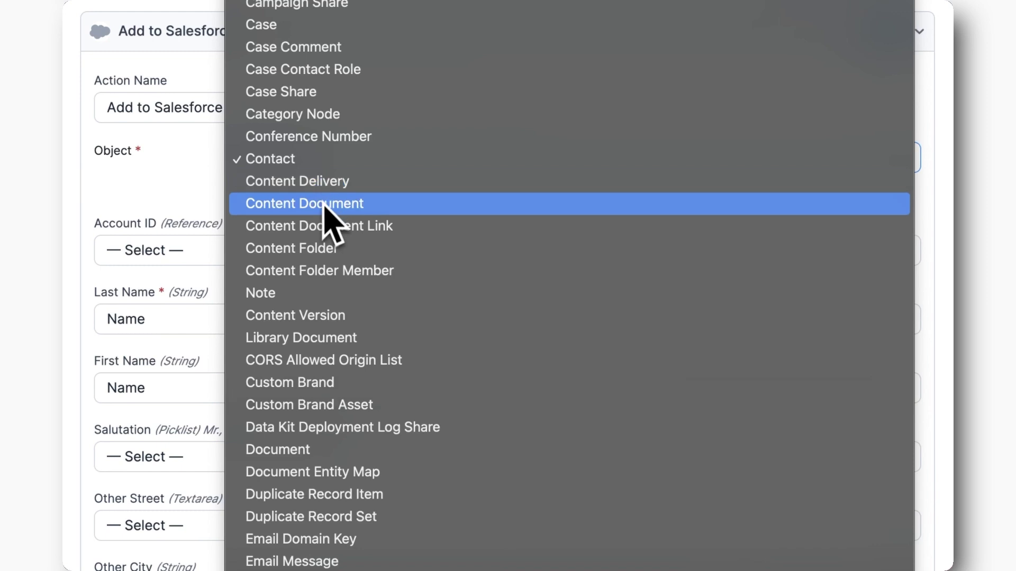
pyautogui.scroll(-15, 324, 290)
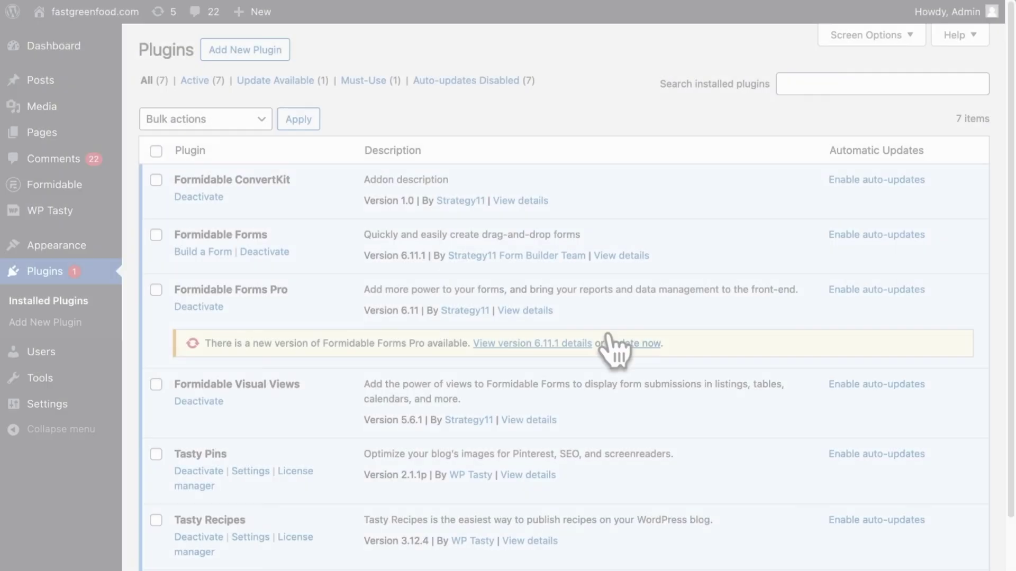
pyautogui.click(614, 343)
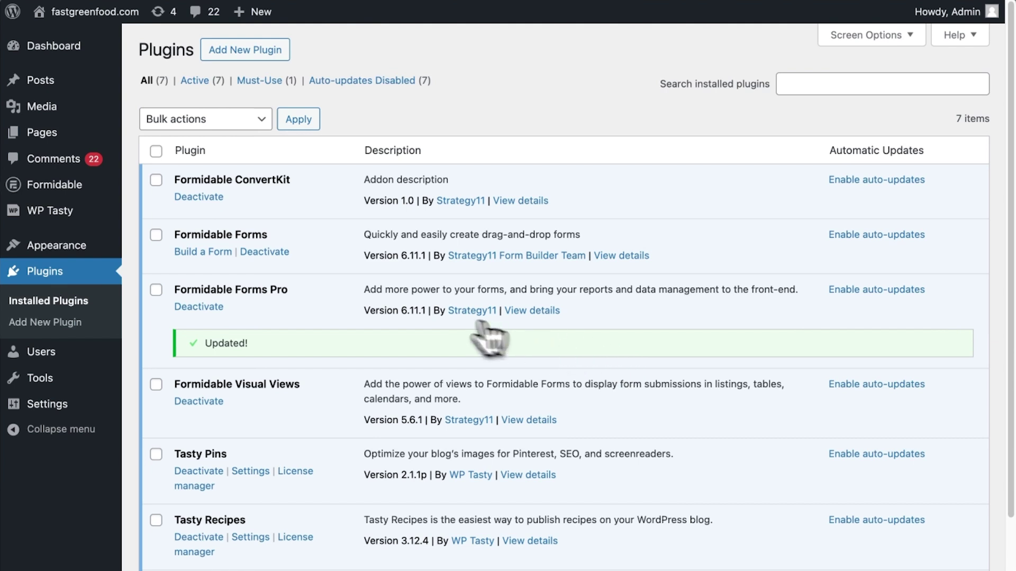
# Step: Install the Salesforce add-on found by searching 'sales' and show its Global Settings tab
pyautogui.click(76, 193)
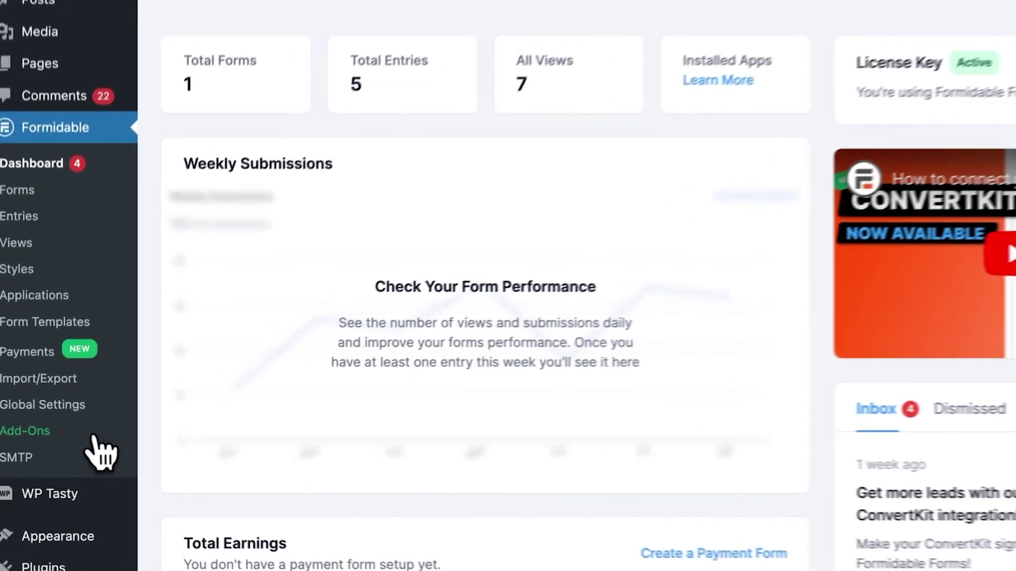
pyautogui.click(93, 437)
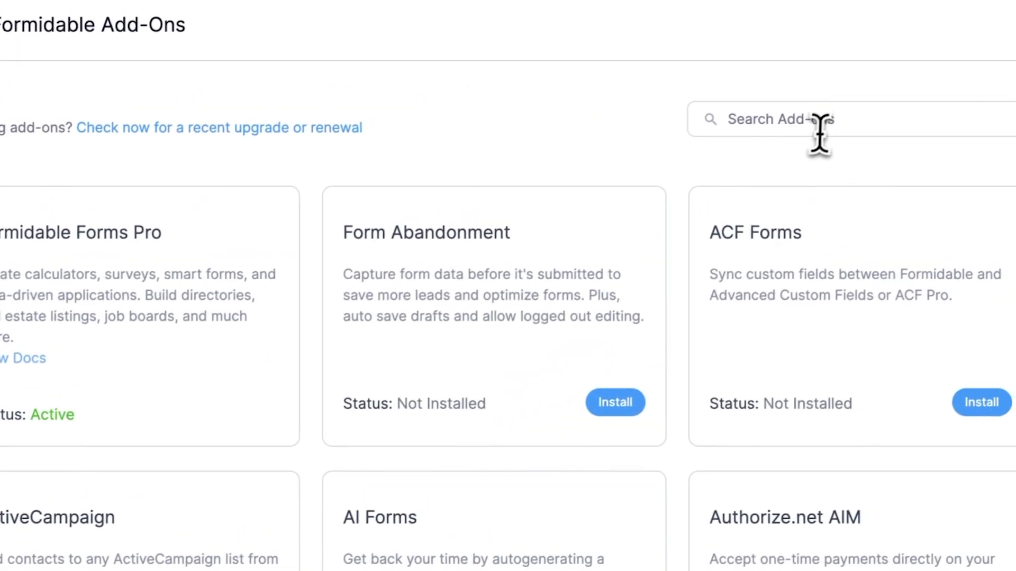
pyautogui.click(984, 25)
pyautogui.write('sales')
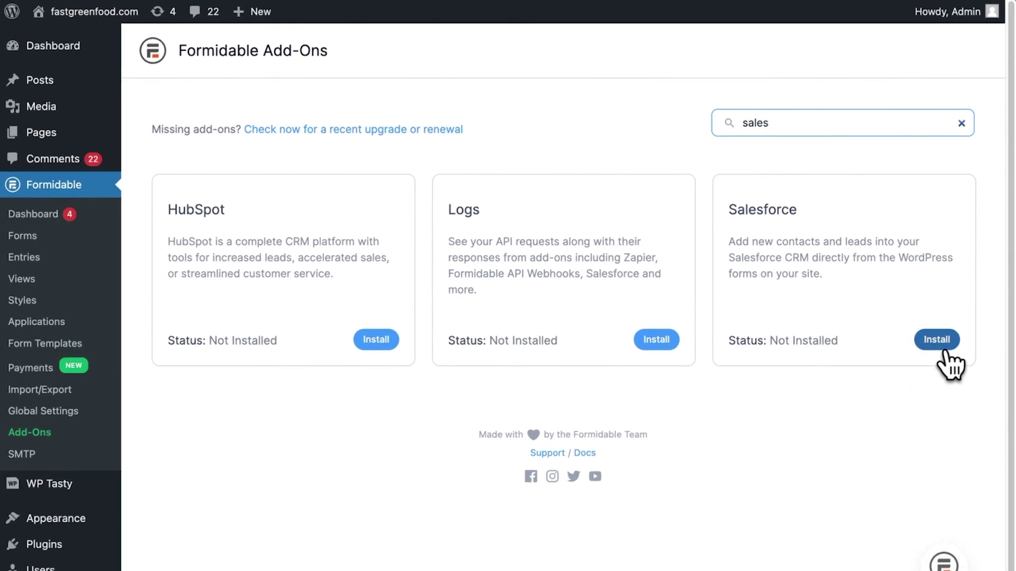
pyautogui.click(944, 350)
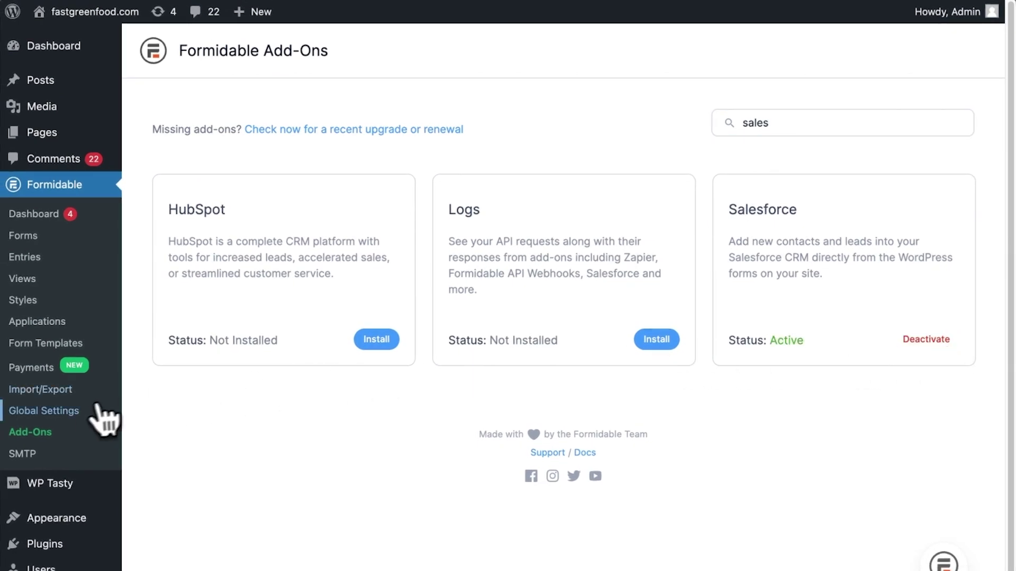
pyautogui.click(75, 413)
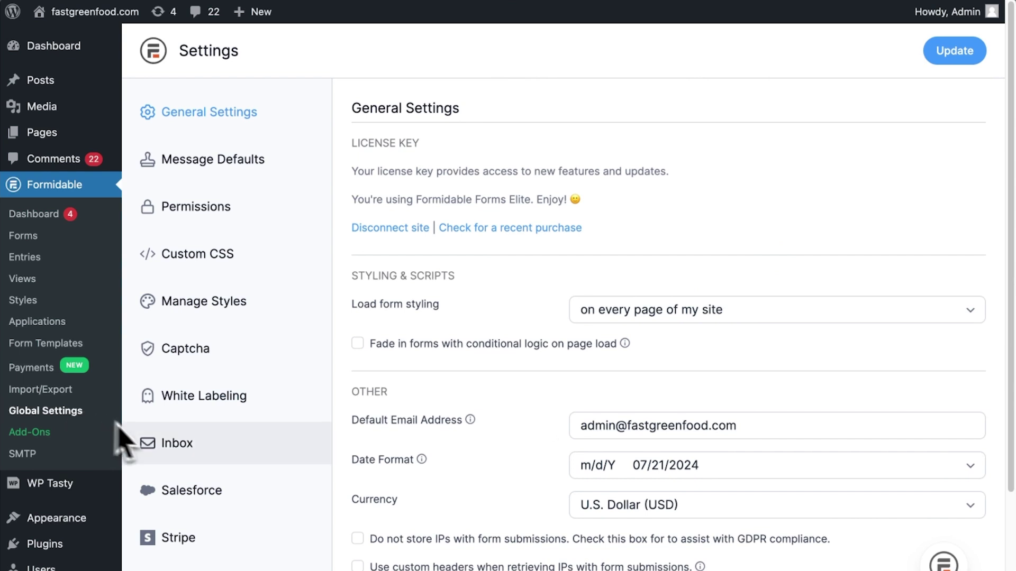
pyautogui.click(184, 506)
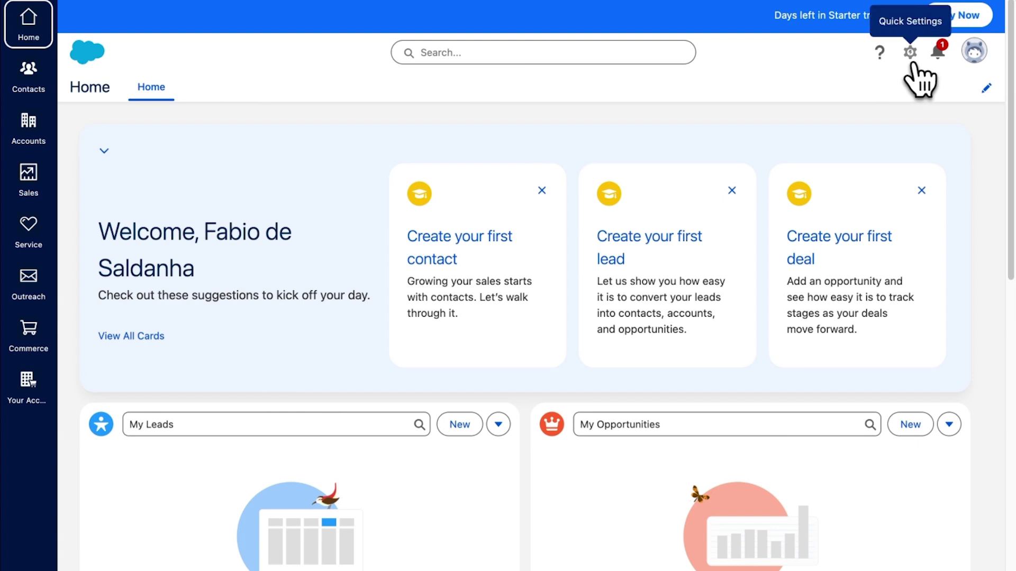
# Step: In Advanced Setup, find App Manager with the 'apps' Quick Find and list the Lightning apps
pyautogui.click(911, 62)
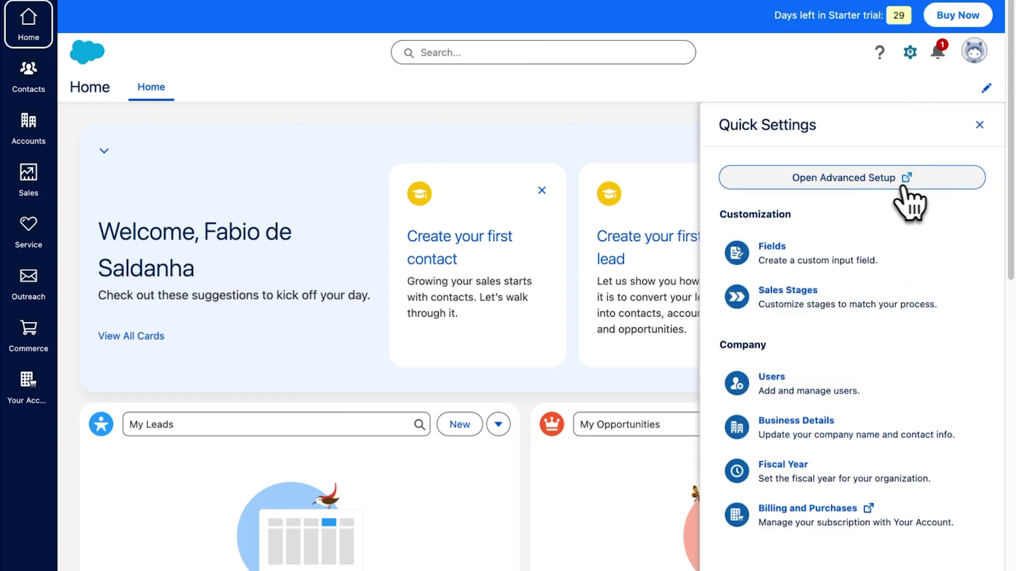
pyautogui.click(873, 182)
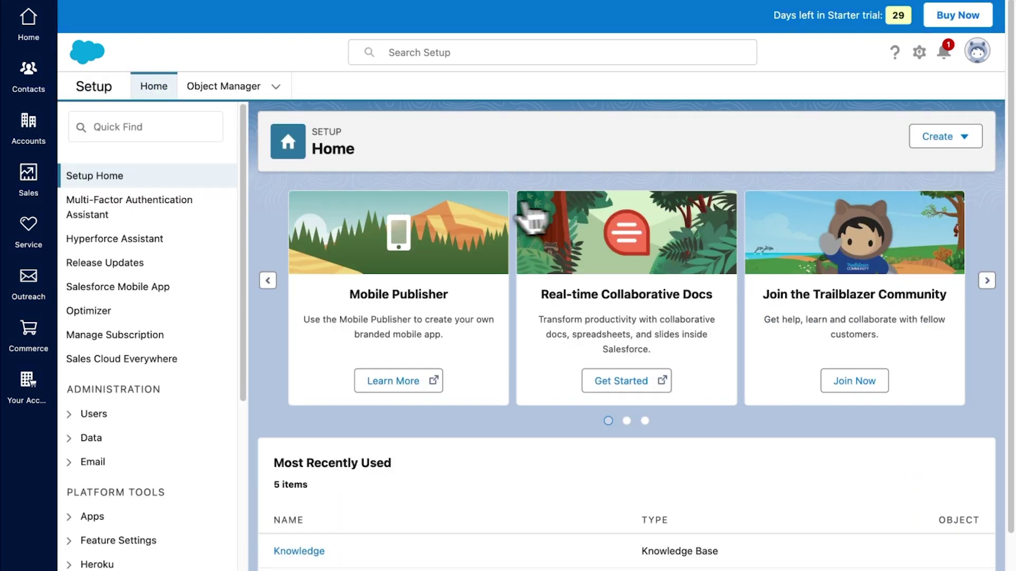
pyautogui.click(206, 134)
pyautogui.write('apps')
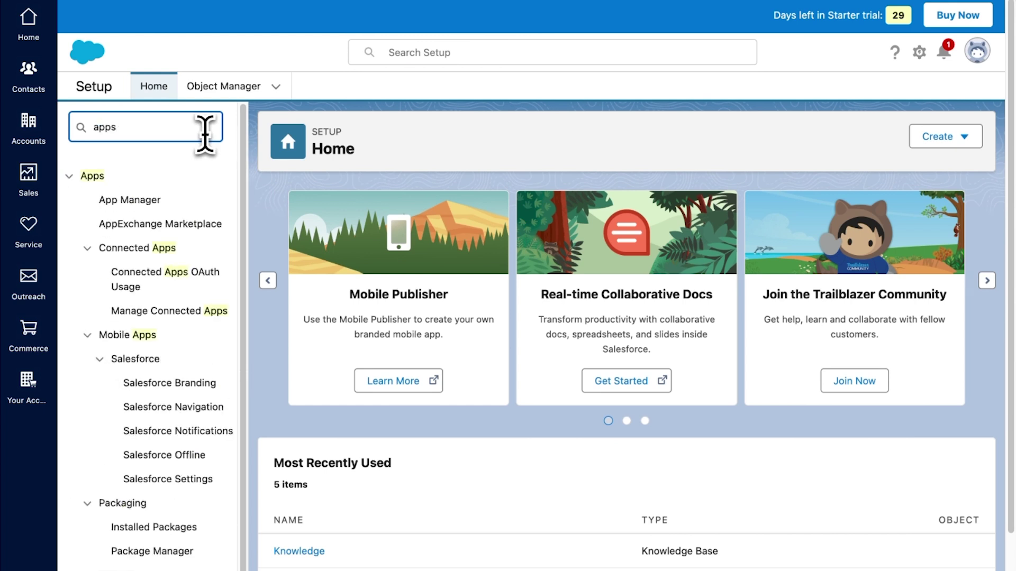
pyautogui.click(183, 206)
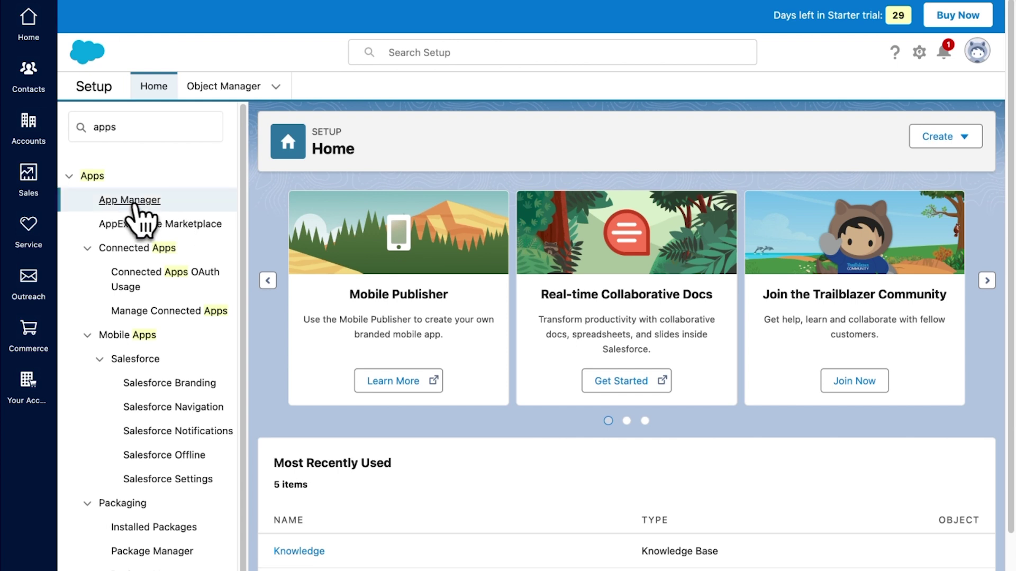
pyautogui.click(135, 204)
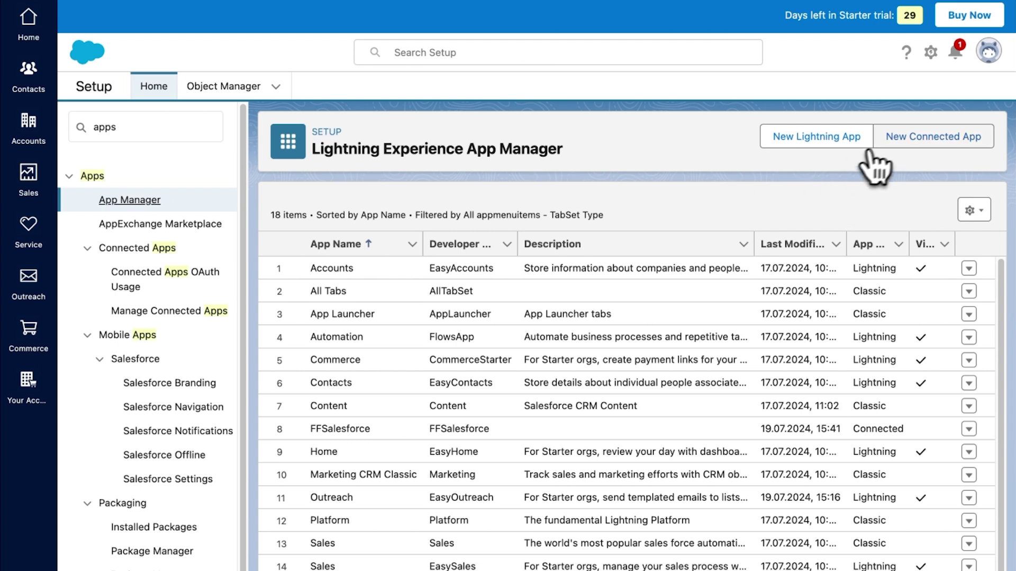
# Step: Create connected app 'FF Salesforce Connection' with contact email, OAuth enabled and the oauth2/success callback URL
pyautogui.click(891, 139)
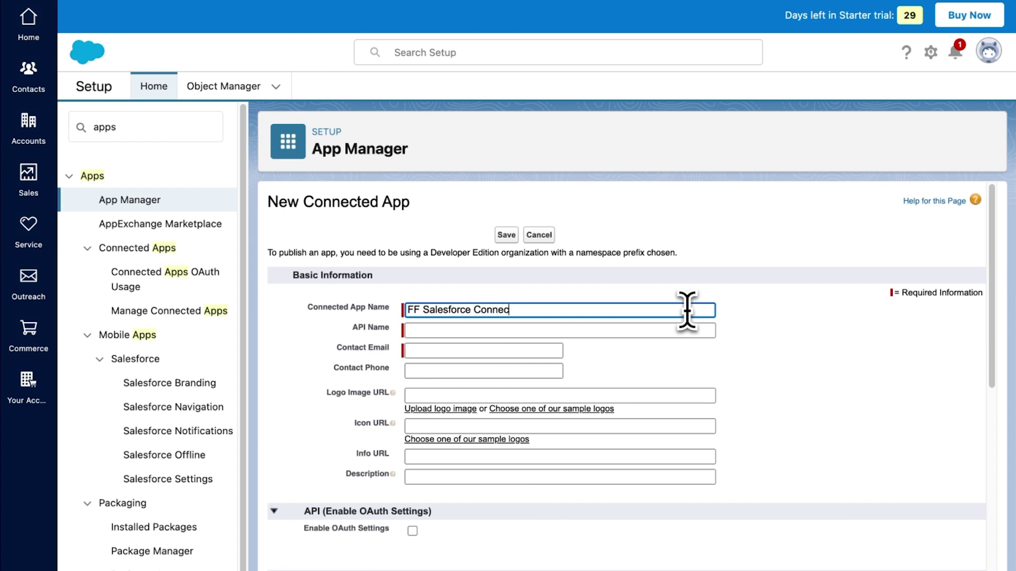
pyautogui.click(661, 331)
pyautogui.click(552, 351)
pyautogui.click(547, 376)
pyautogui.scroll(-5, 571, 399)
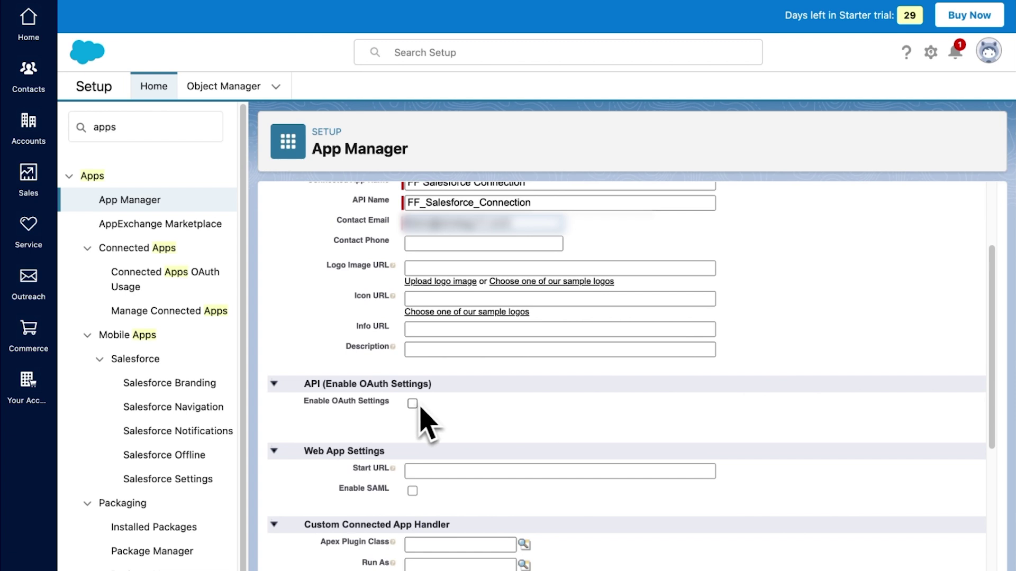
pyautogui.click(412, 404)
pyautogui.scroll(-3, 415, 410)
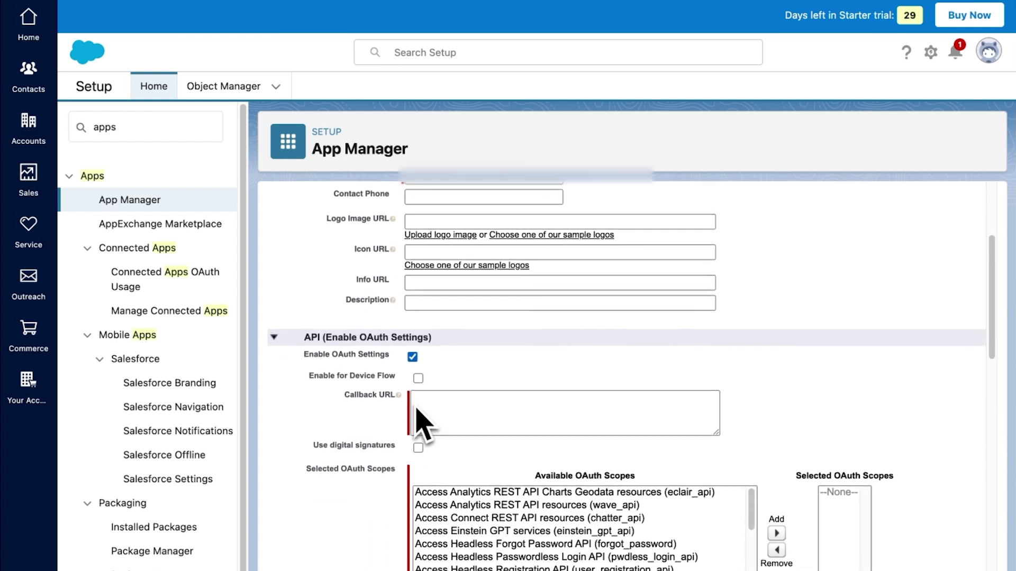
pyautogui.click(426, 378)
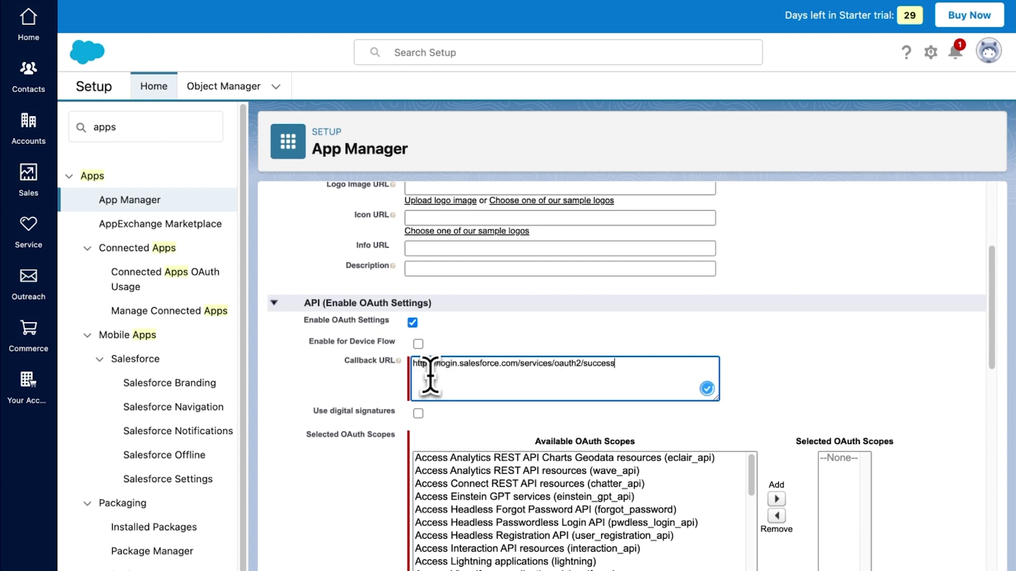
pyautogui.scroll(-2, 430, 377)
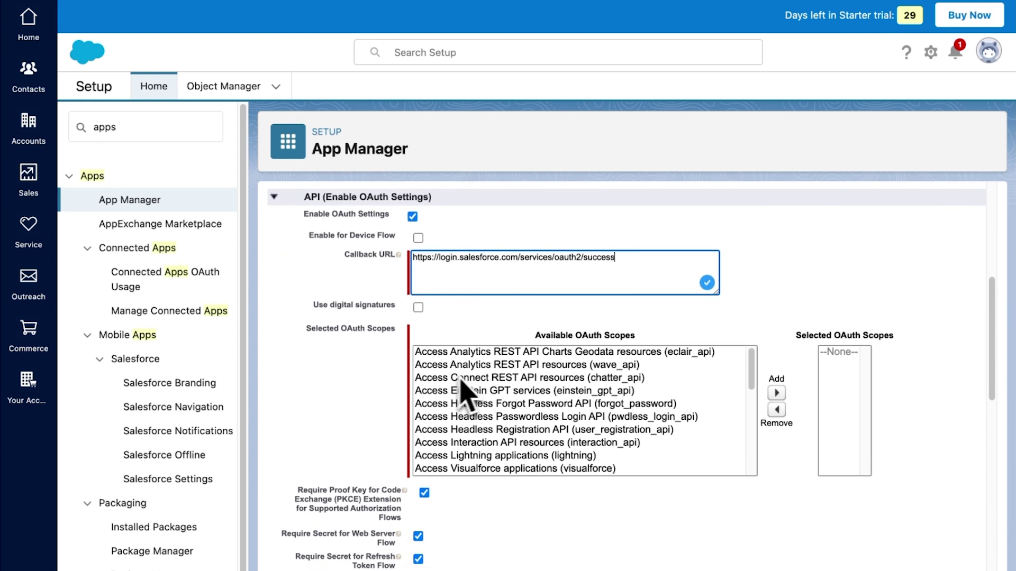
pyautogui.scroll(-5, 461, 380)
pyautogui.scroll(-2, 483, 392)
pyautogui.click(476, 419)
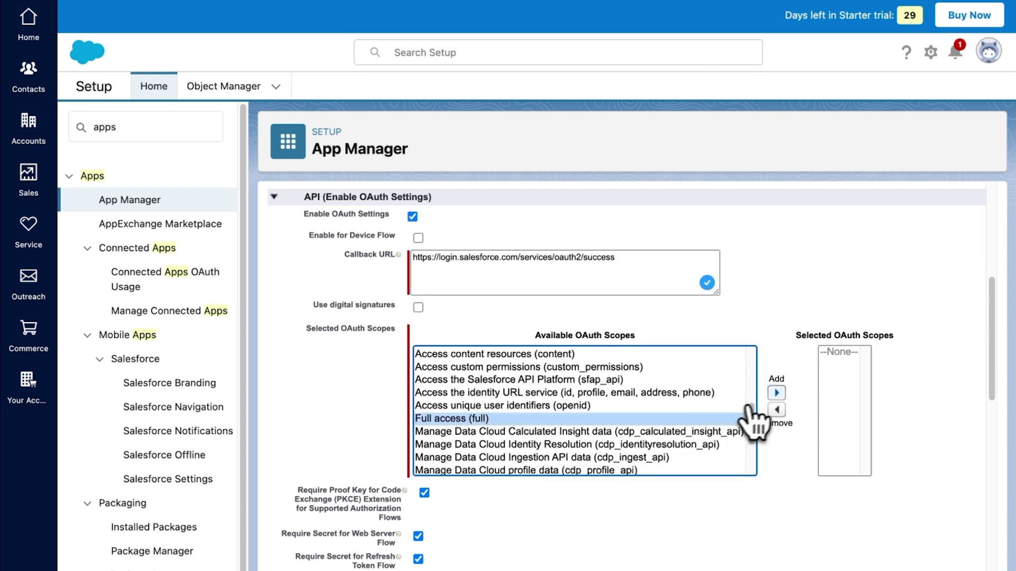
pyautogui.click(776, 393)
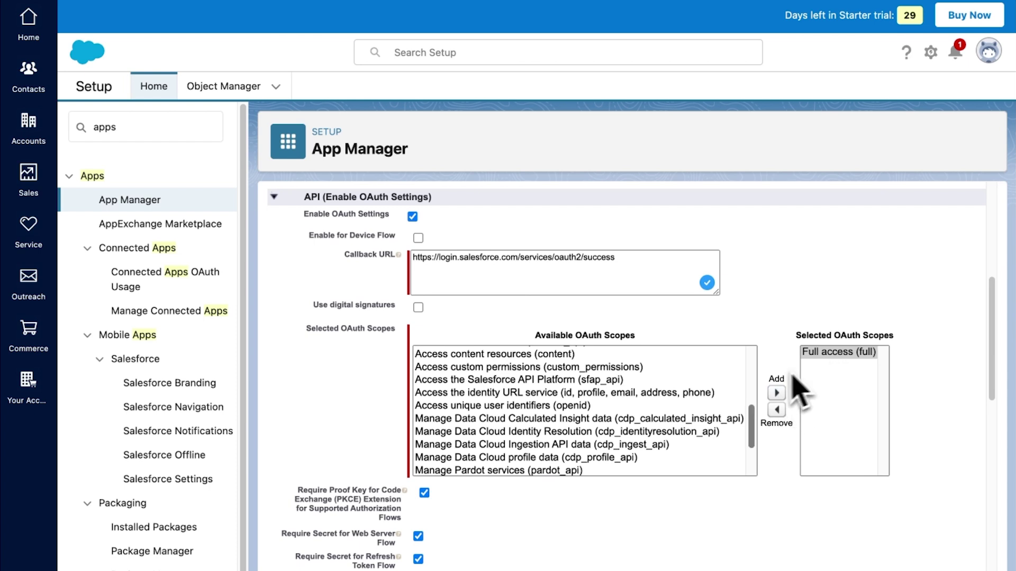
pyautogui.scroll(-2, 714, 410)
pyautogui.scroll(-1, 717, 413)
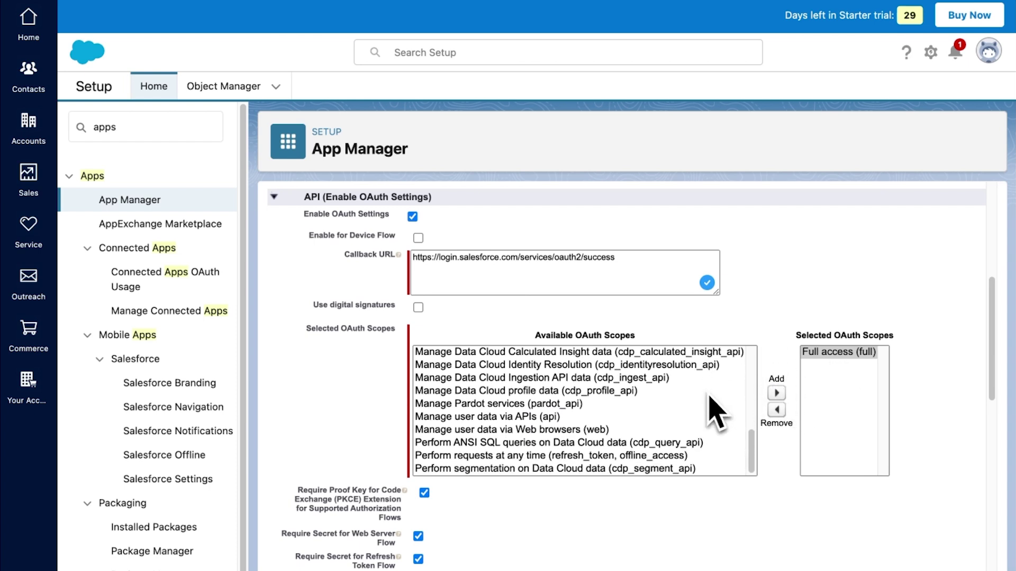
pyautogui.click(660, 460)
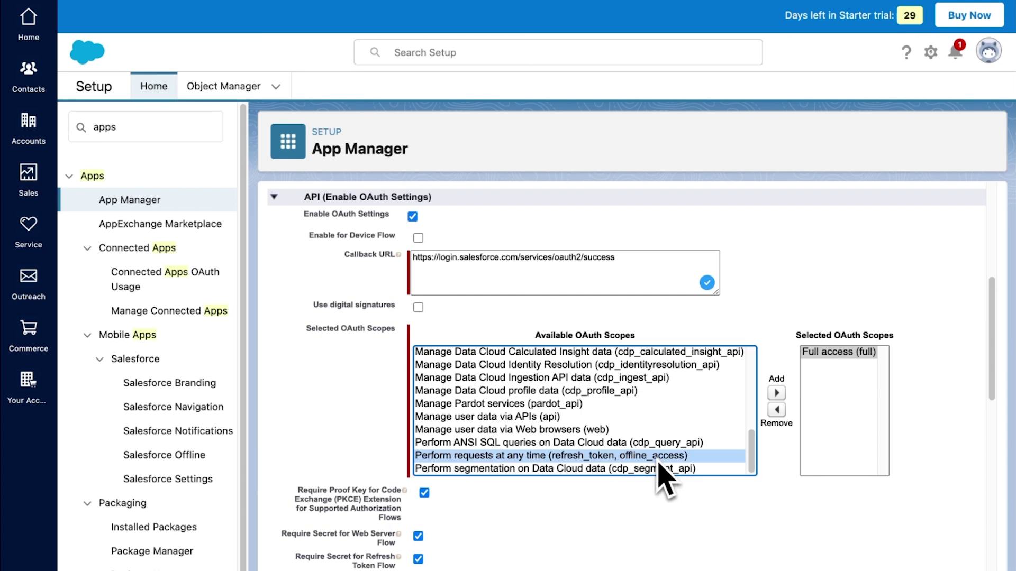
pyautogui.click(776, 393)
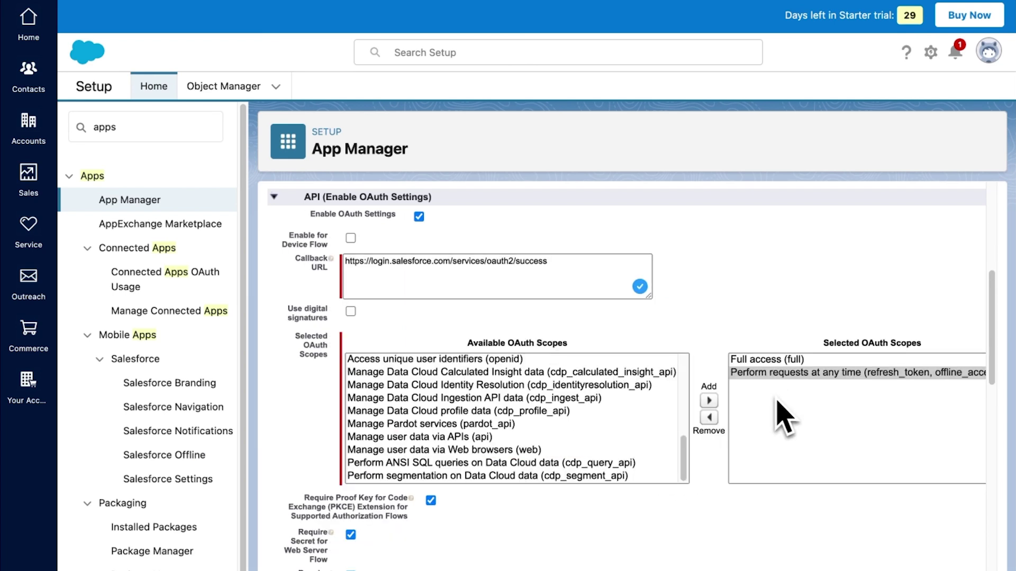
pyautogui.scroll(-3, 776, 401)
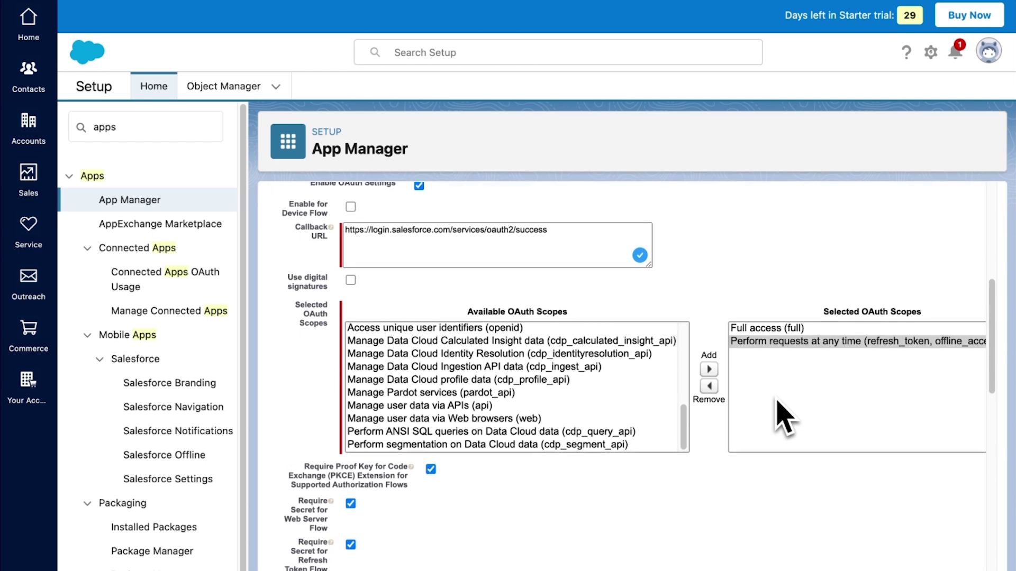
pyautogui.scroll(-2, 777, 401)
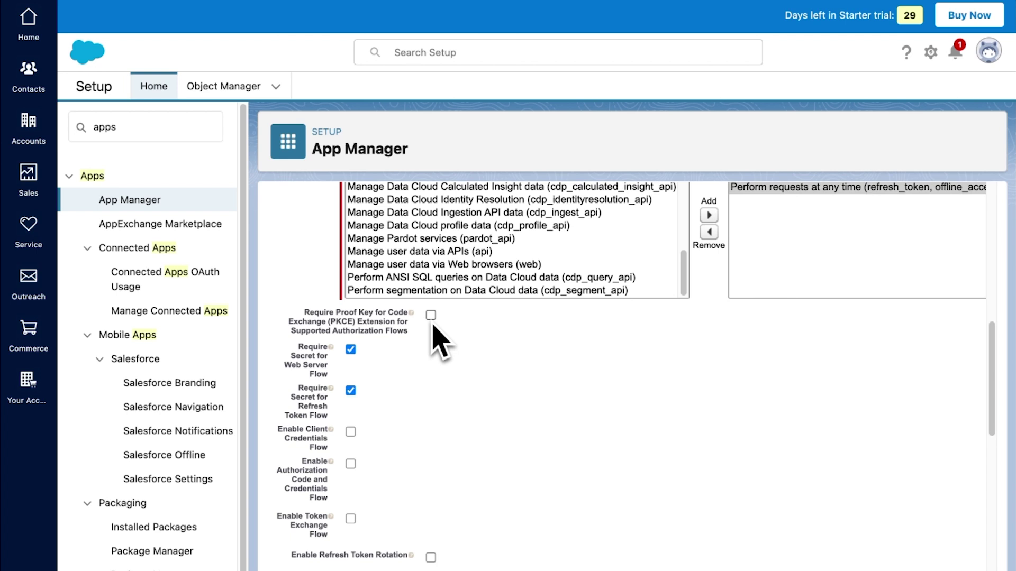
pyautogui.scroll(-2, 433, 327)
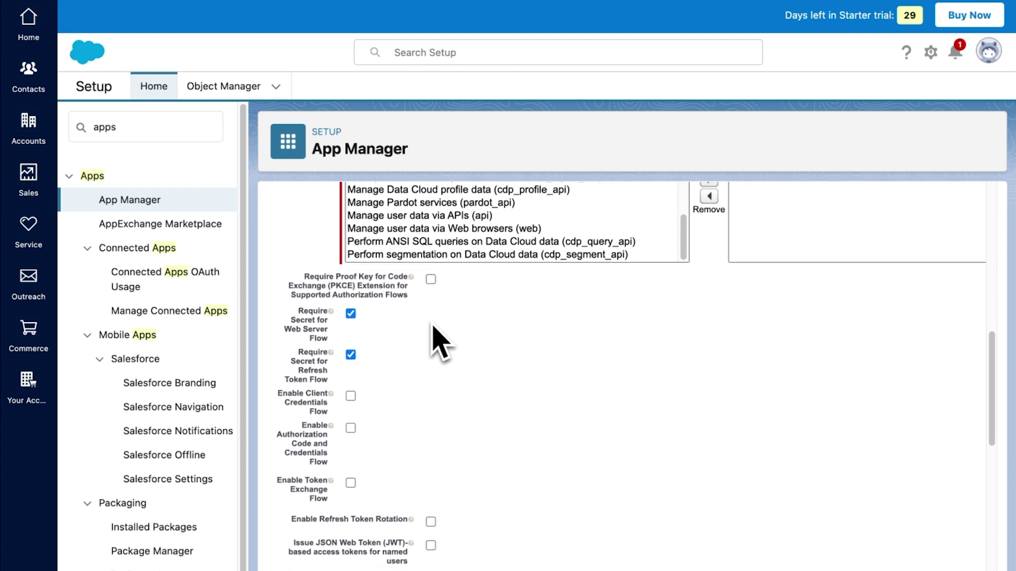
pyautogui.scroll(-2, 432, 327)
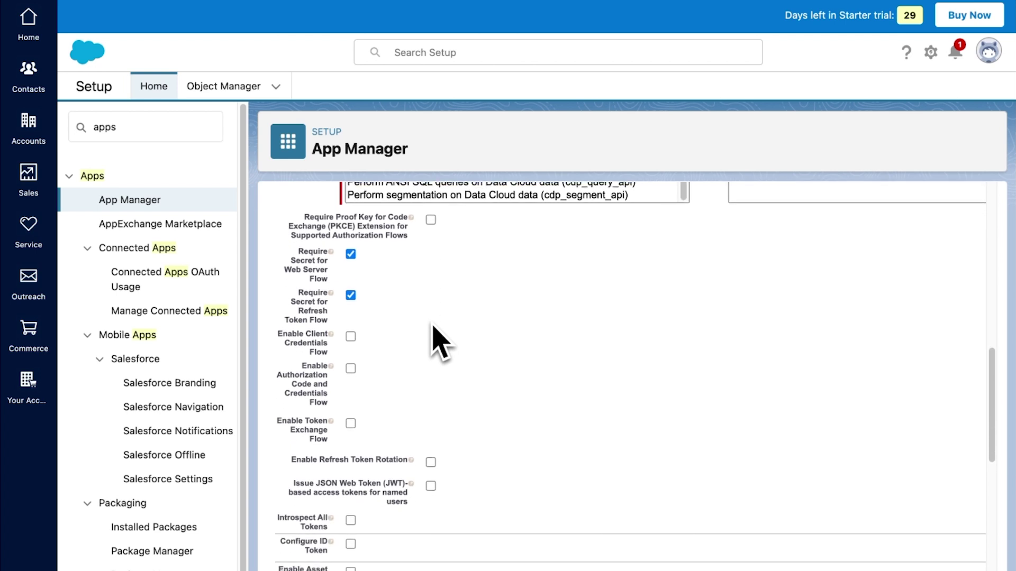
pyautogui.scroll(-5, 433, 327)
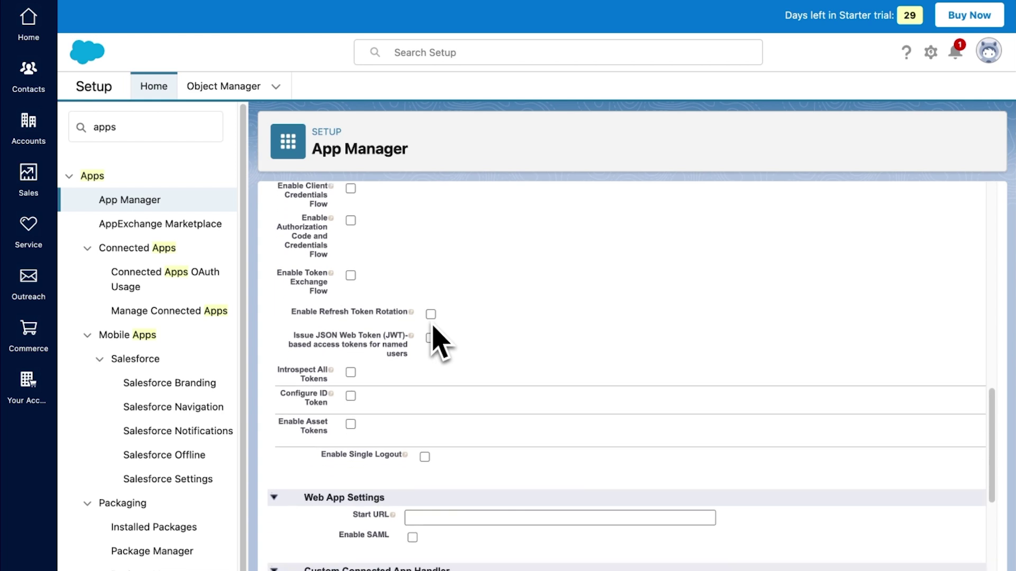
pyautogui.scroll(-1, 440, 344)
pyautogui.scroll(-7, 440, 345)
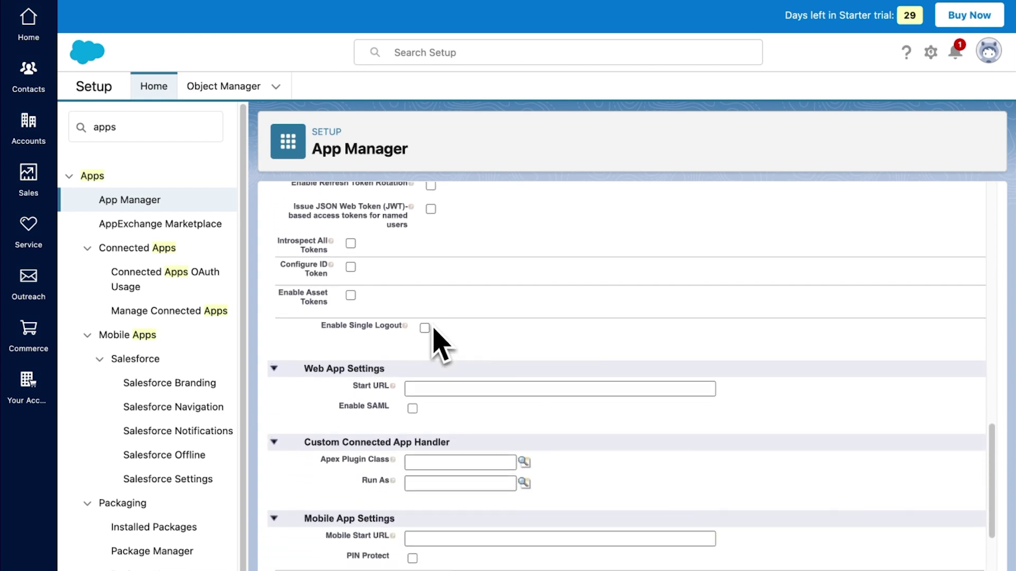
pyautogui.scroll(-2, 441, 345)
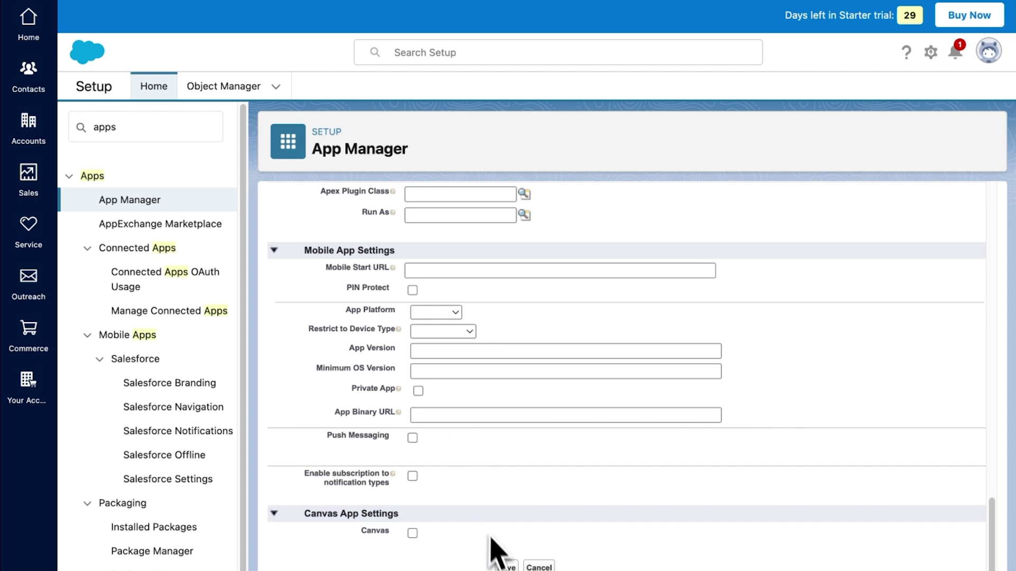
# Step: Save the connected app, review OAuth and OpenID Connect Settings found via 'ident', then search 'app'
pyautogui.click(505, 567)
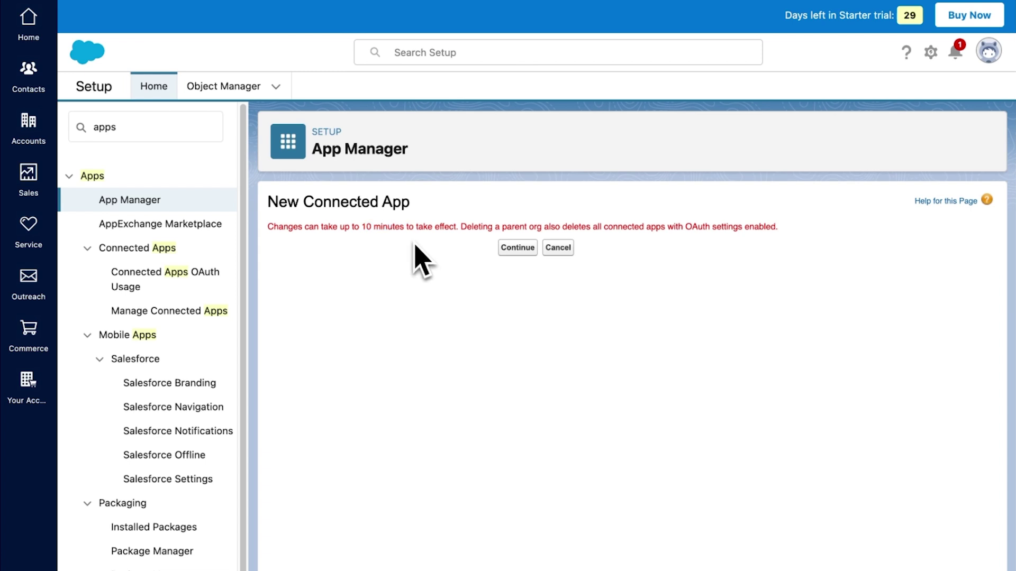
pyautogui.click(516, 248)
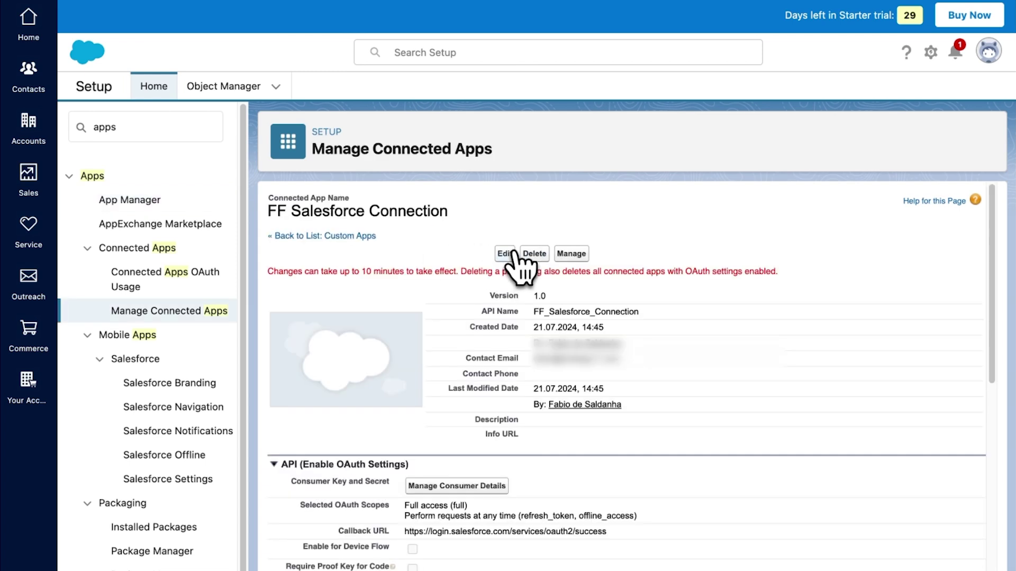
pyautogui.doubleClick(166, 133)
pyautogui.write('ident')
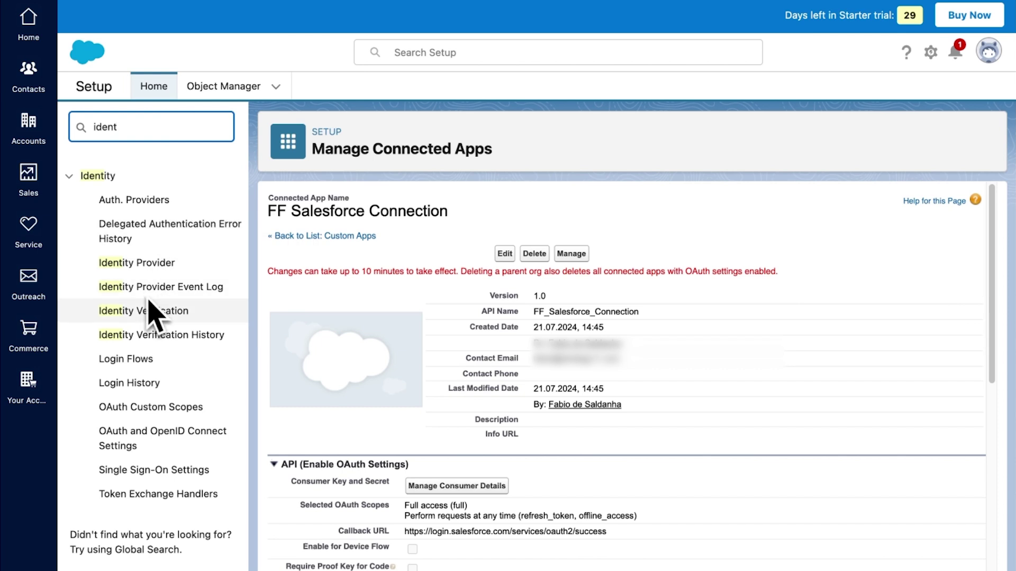
pyautogui.click(154, 433)
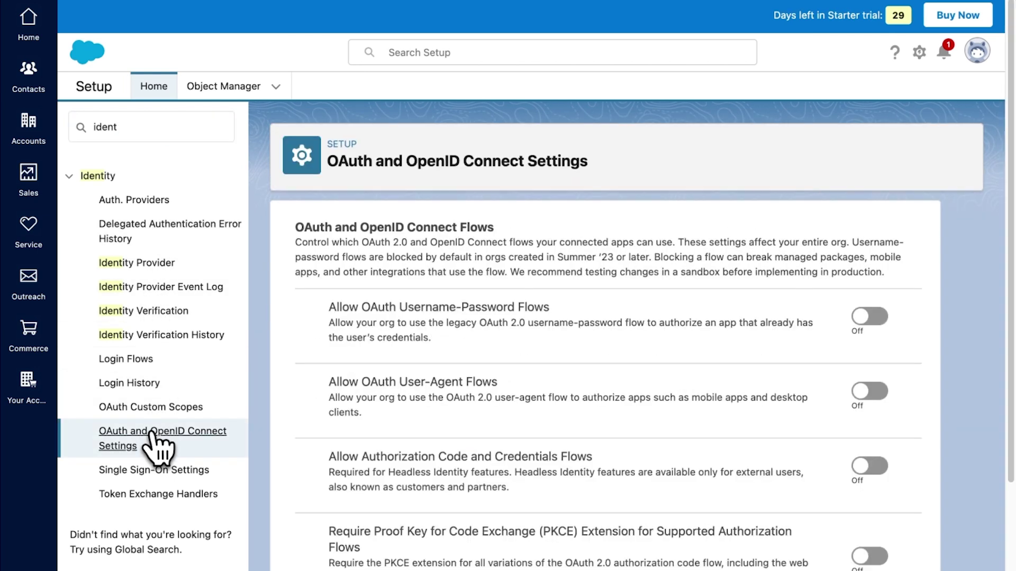
pyautogui.scroll(-2, 339, 462)
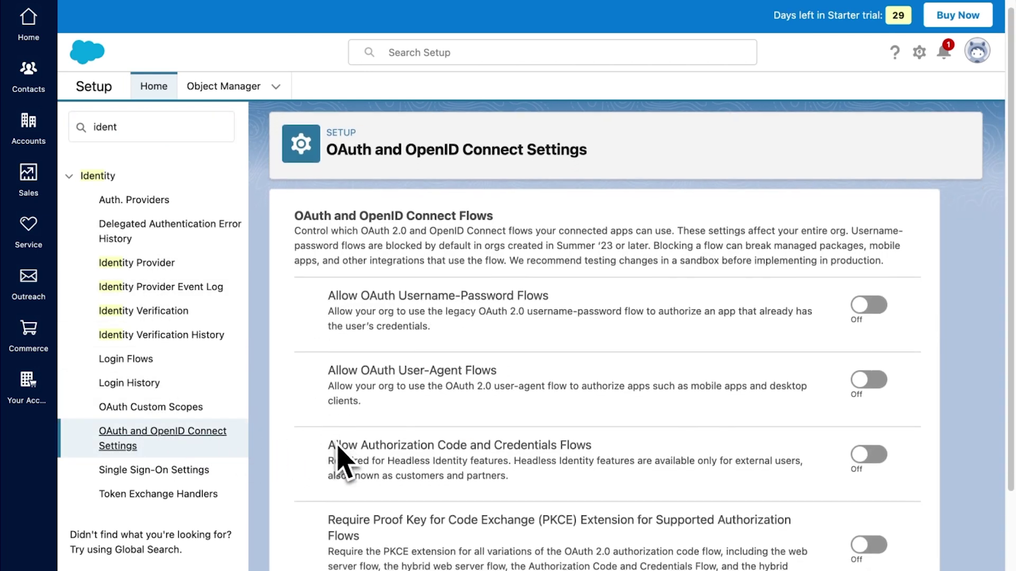
pyautogui.scroll(-2, 341, 452)
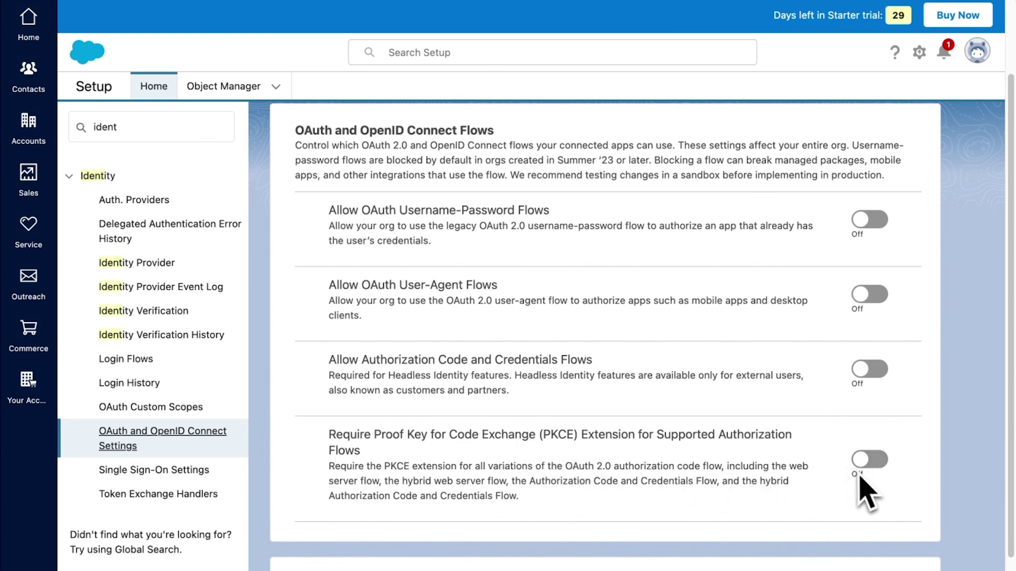
pyautogui.click(141, 133)
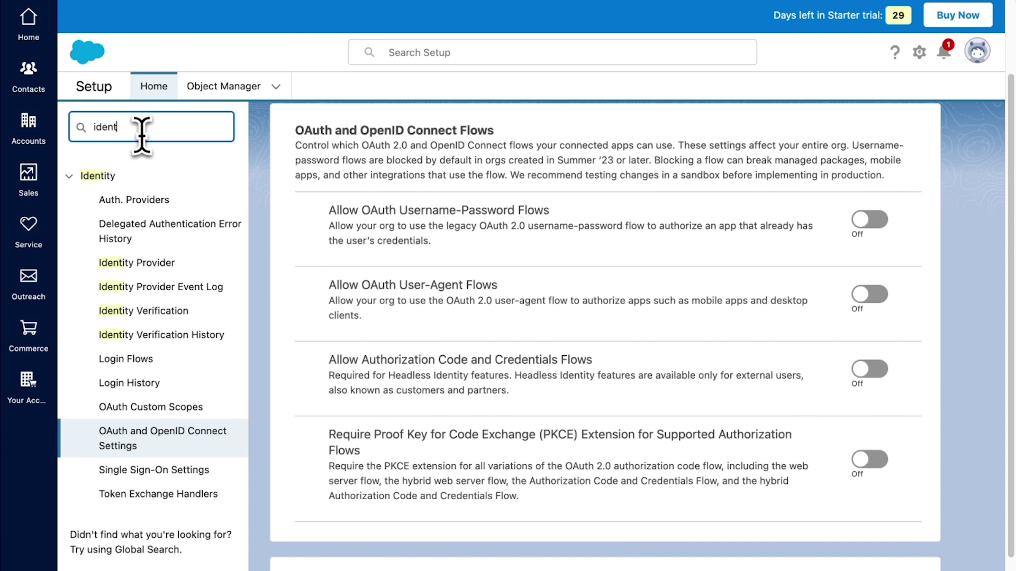
pyautogui.write('app')
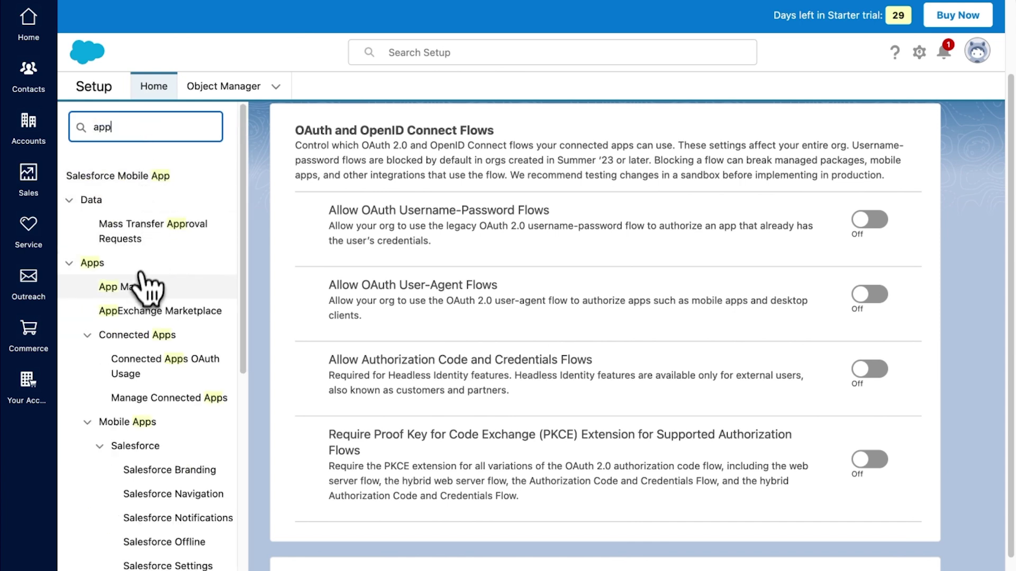
# Step: Open FF Salesforce Connection's consumer details in App Manager and submit the emailed verification code
pyautogui.click(139, 289)
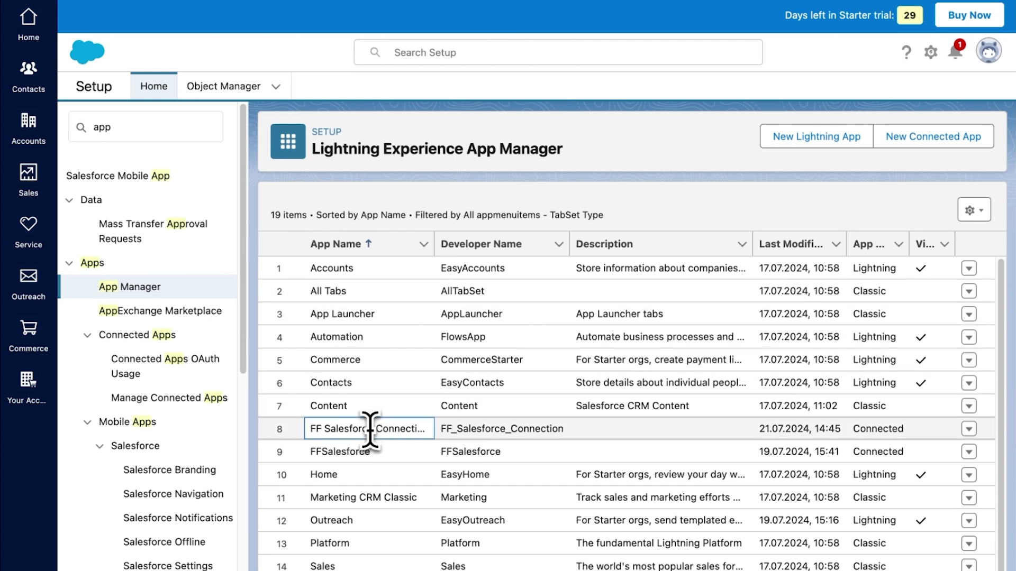
pyautogui.click(969, 430)
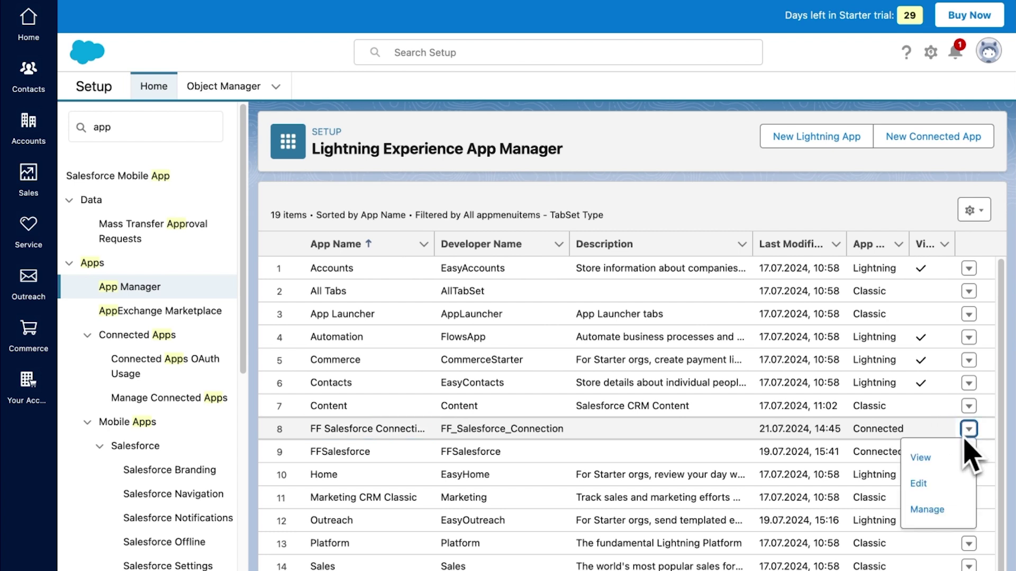
pyautogui.click(934, 469)
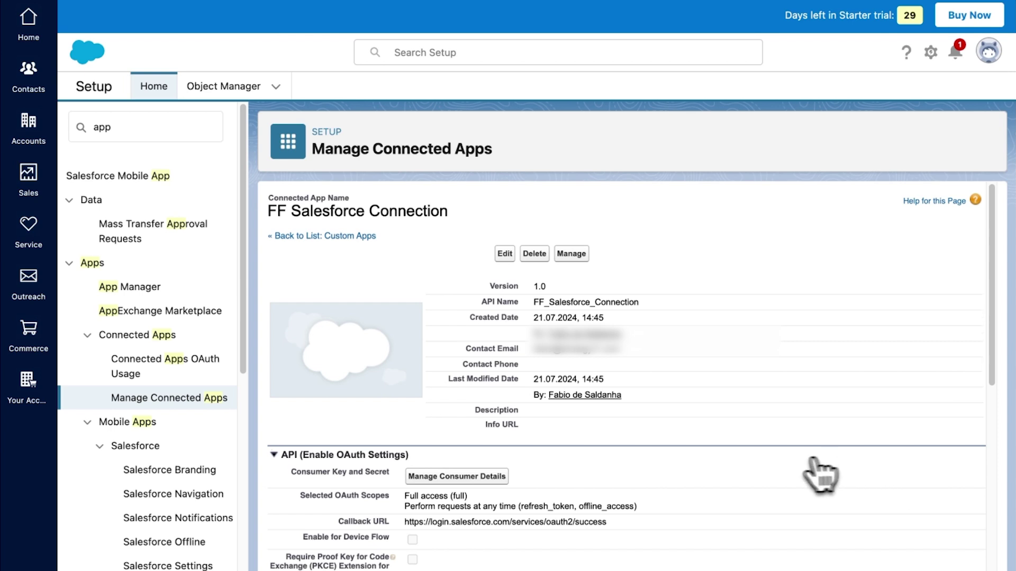
pyautogui.click(484, 477)
pyautogui.click(435, 389)
pyautogui.press('super+v')
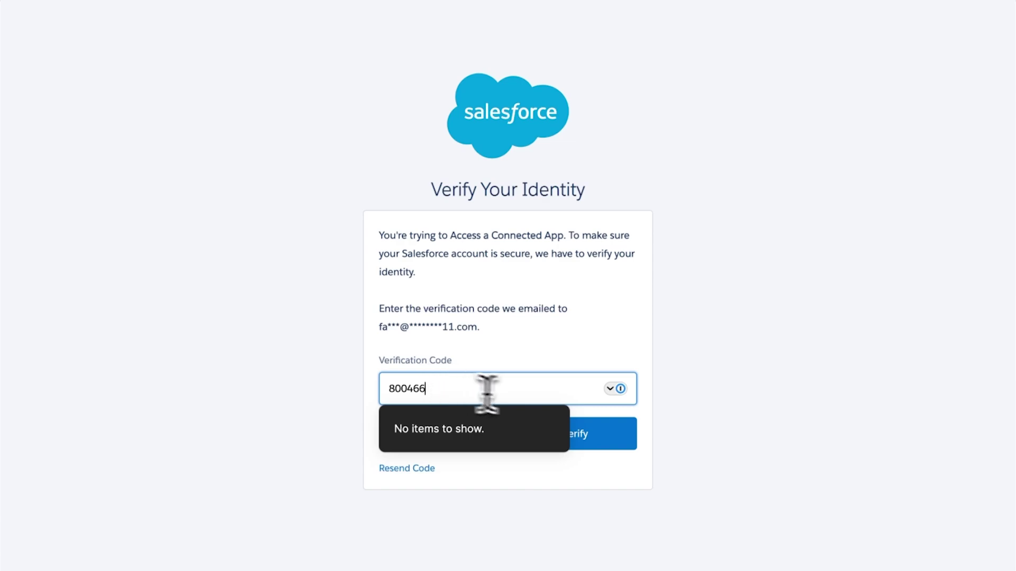
pyautogui.click(591, 434)
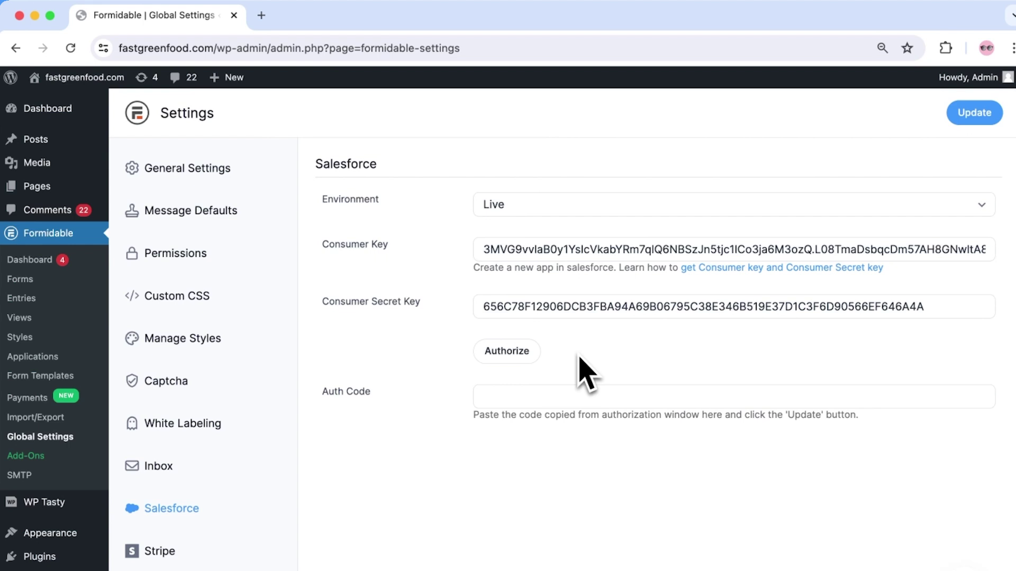
# Step: Save the keys, authorize and log in to Salesforce, then select the code in the popup's address
pyautogui.click(966, 120)
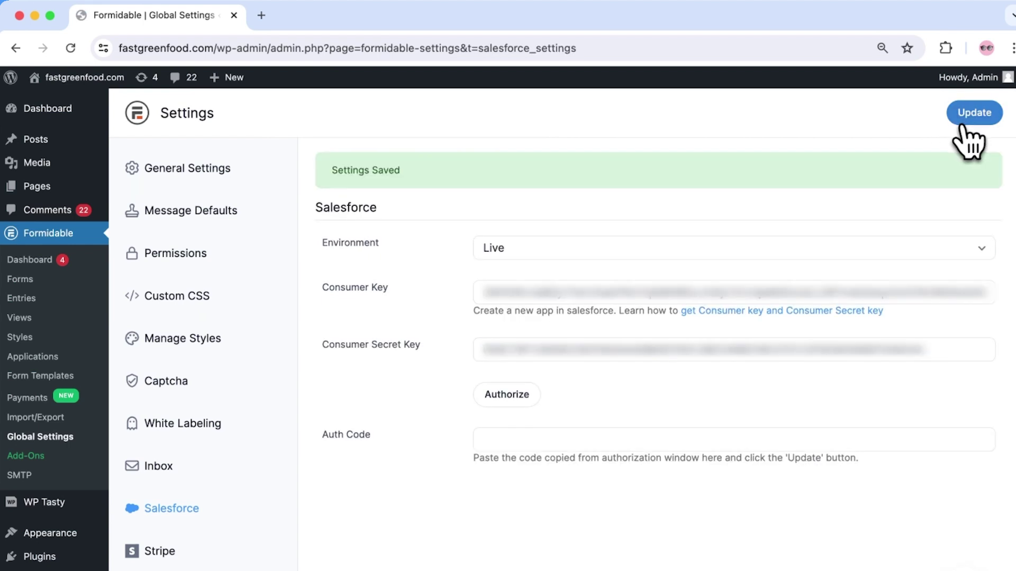
pyautogui.click(529, 395)
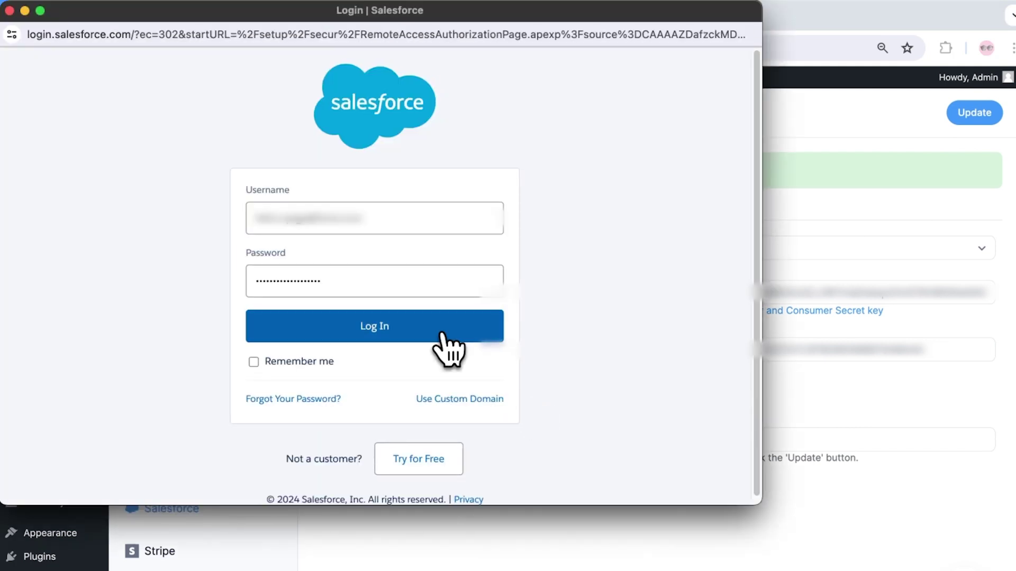
pyautogui.click(444, 336)
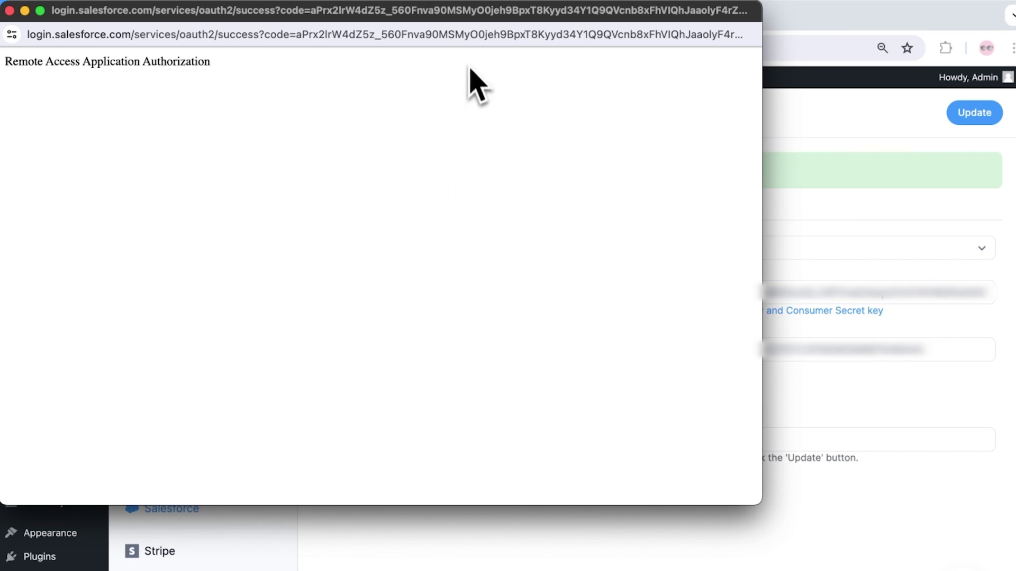
pyautogui.click(463, 35)
pyautogui.press('Right')
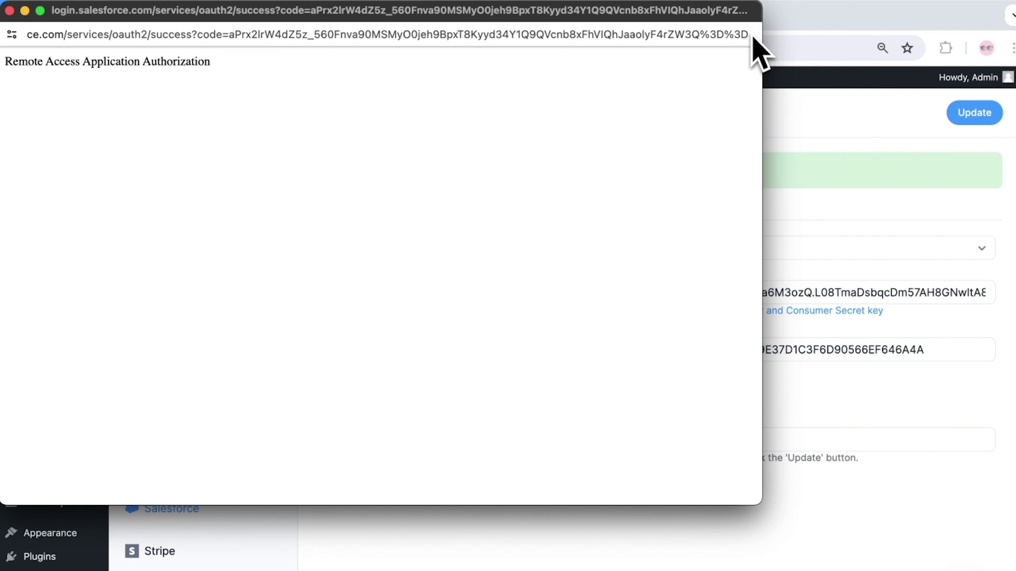
pyautogui.moveTo(746, 36); pyautogui.dragTo(358, 38)
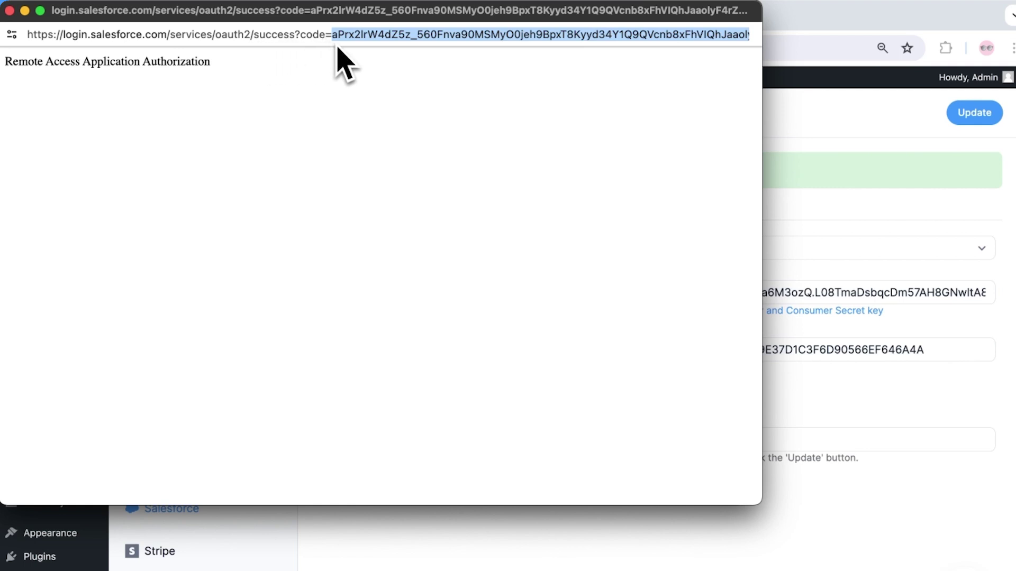
# Step: Paste the authorization code into Auth Code, replacing its trailing %3D%3D with ==
pyautogui.press('super+w')
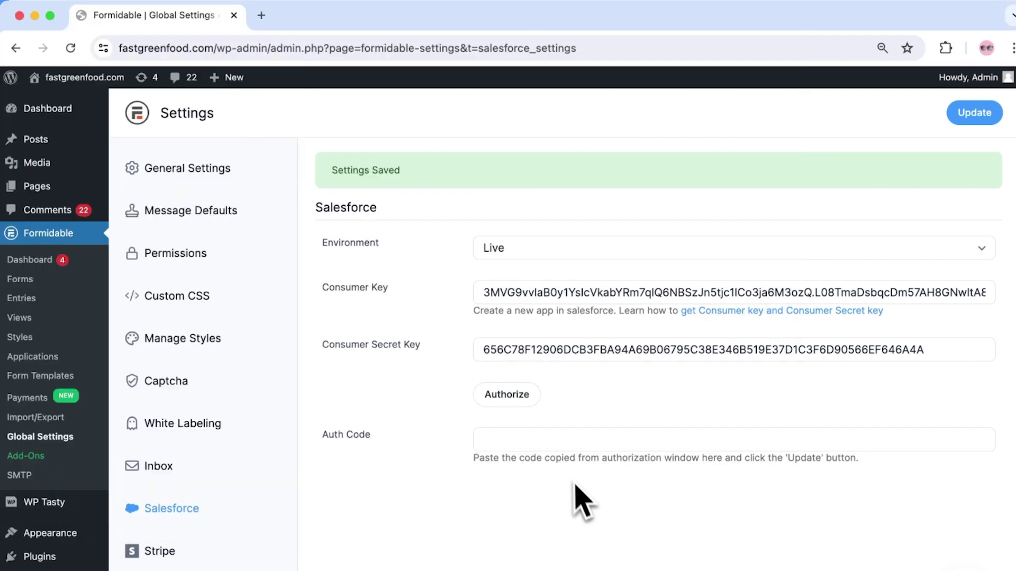
pyautogui.click(564, 447)
pyautogui.press('super+v')
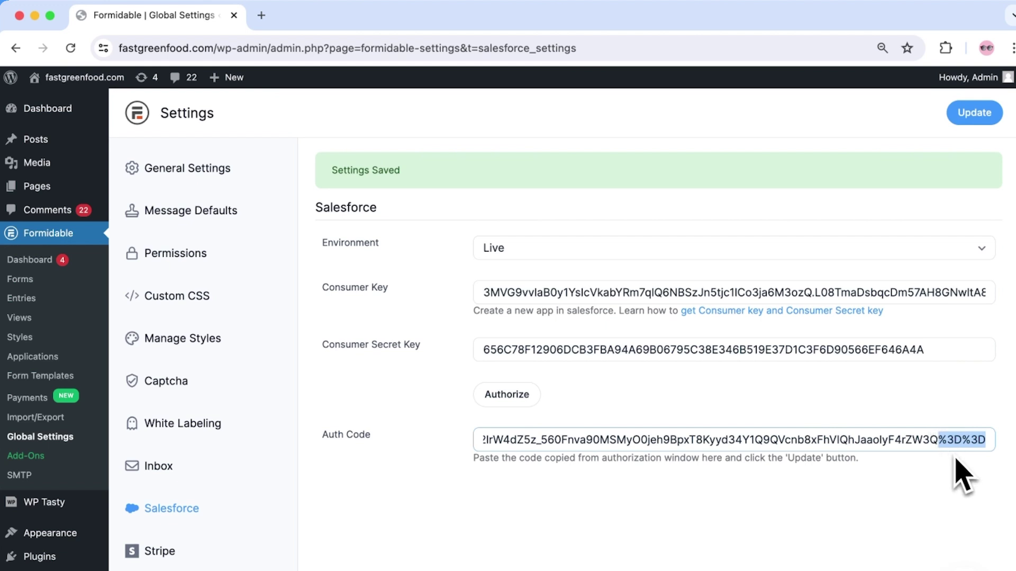
pyautogui.press('BackSpace')
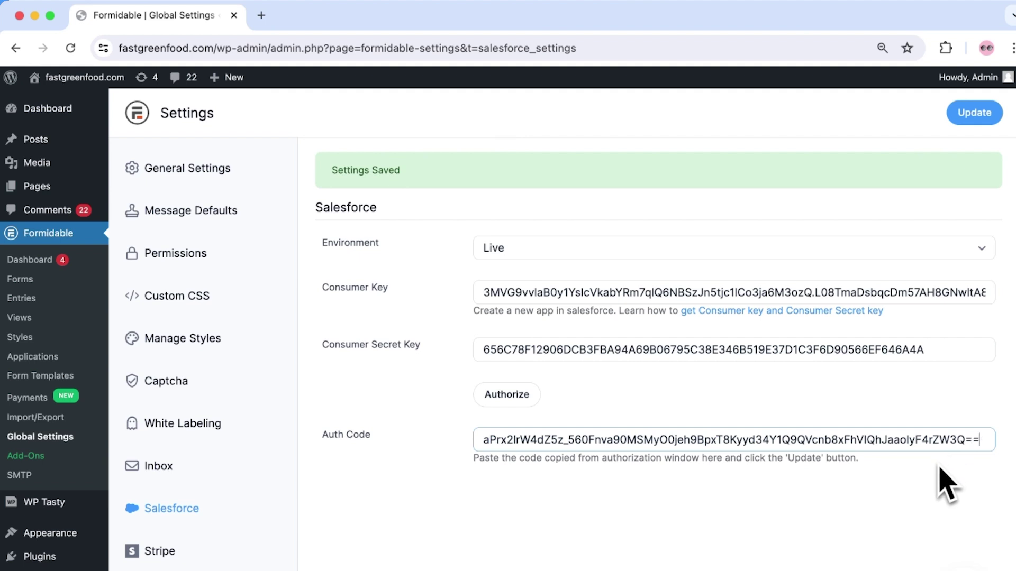
pyautogui.click(938, 464)
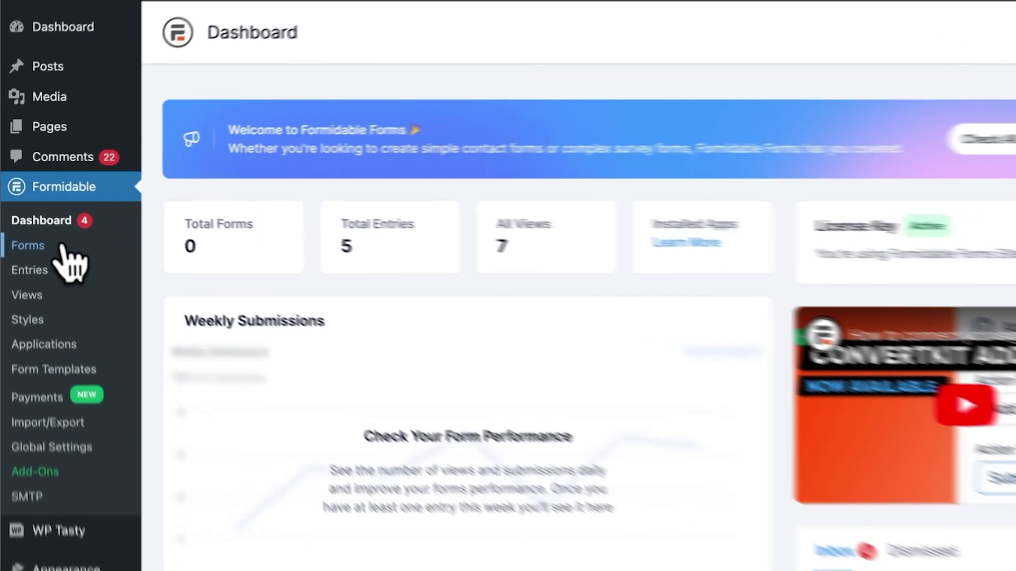
# Step: Create a blank form with Name, Website/URL, Email and Phone fields
pyautogui.click(17, 233)
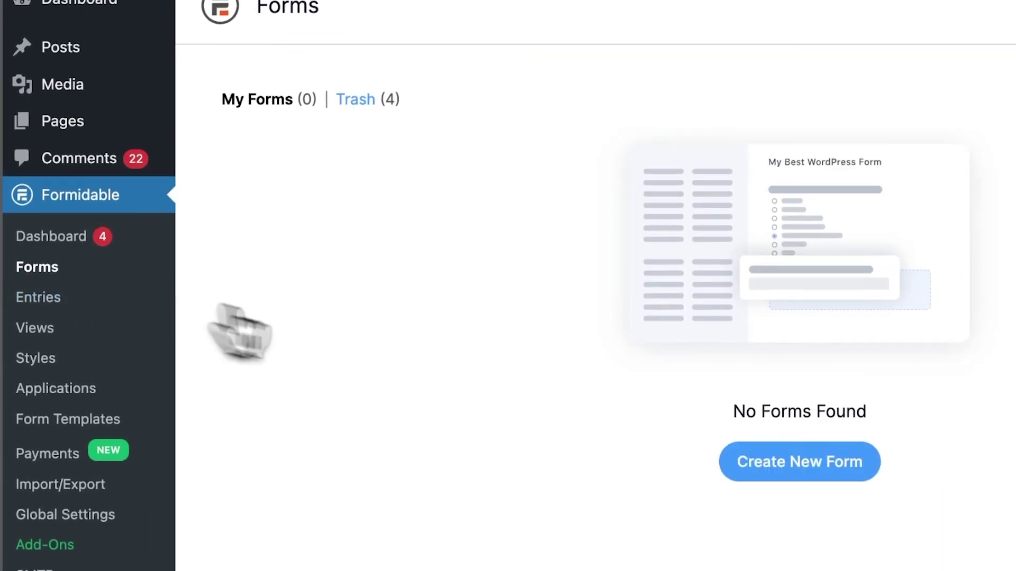
pyautogui.click(732, 465)
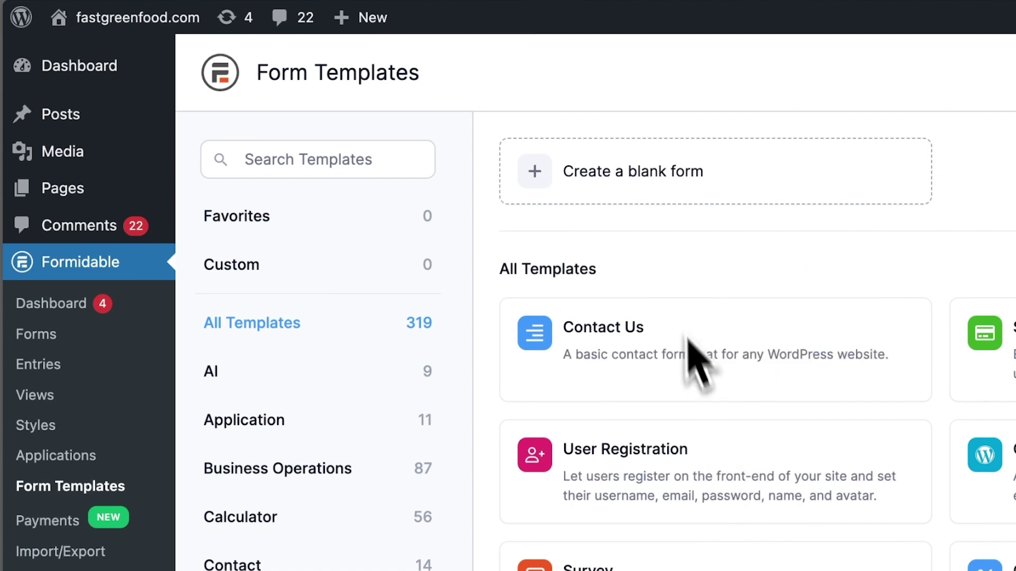
pyautogui.click(628, 203)
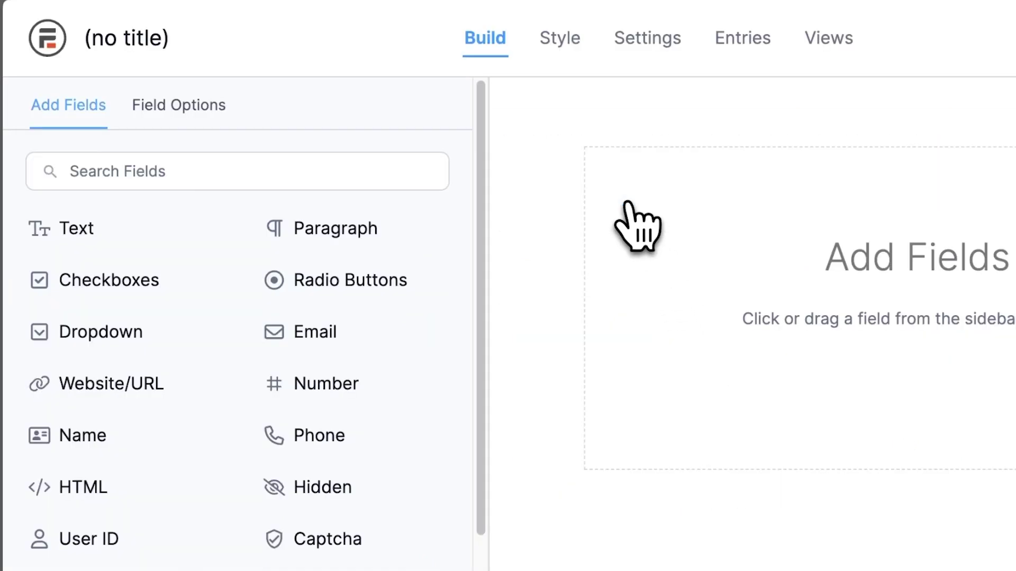
pyautogui.click(127, 431)
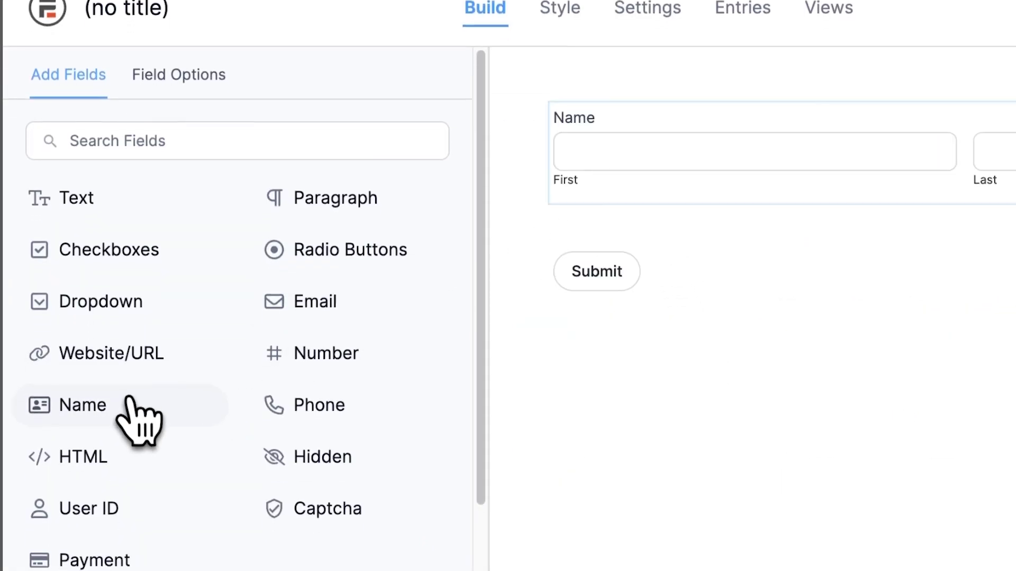
pyautogui.click(133, 352)
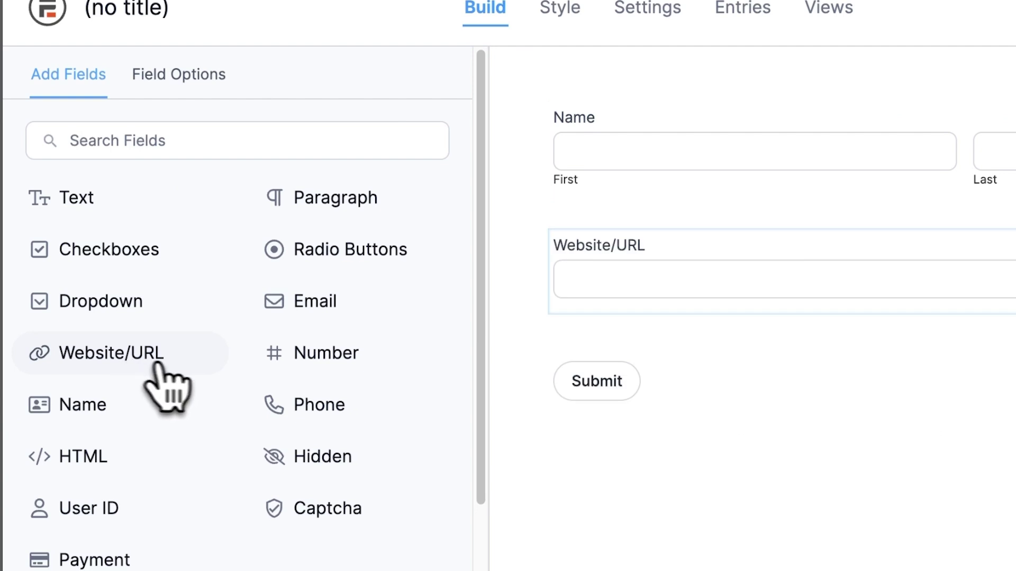
pyautogui.click(310, 317)
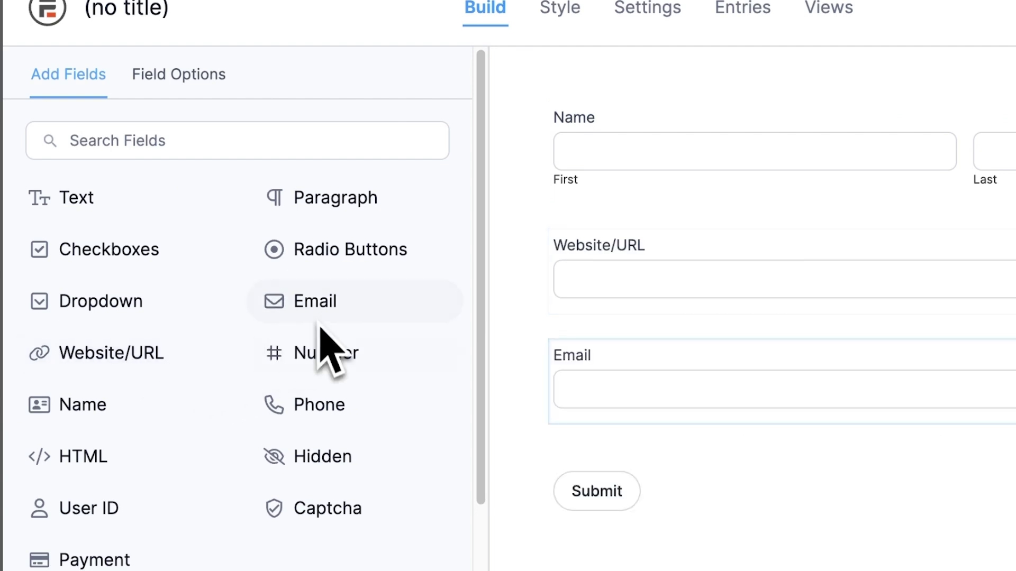
pyautogui.click(327, 402)
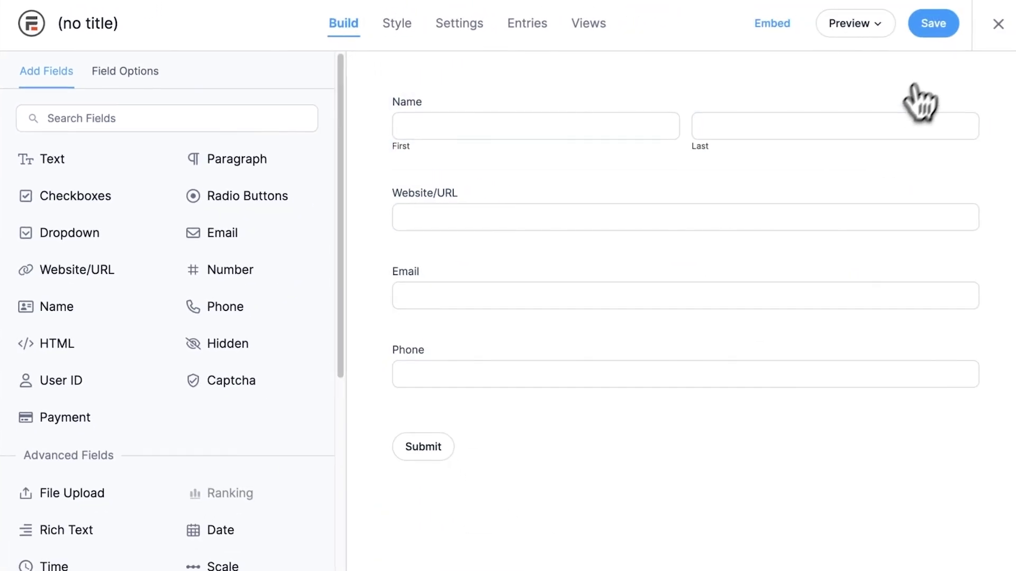
# Step: Save the new form under the name 'FF → Salesforce'
pyautogui.click(930, 26)
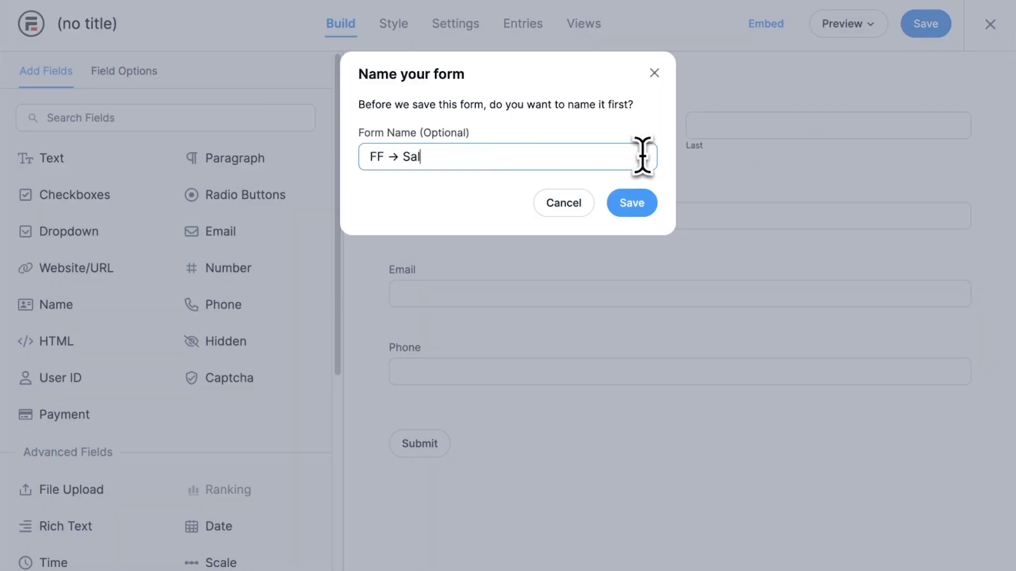
pyautogui.write('FF → Salesforce')
pyautogui.click(642, 207)
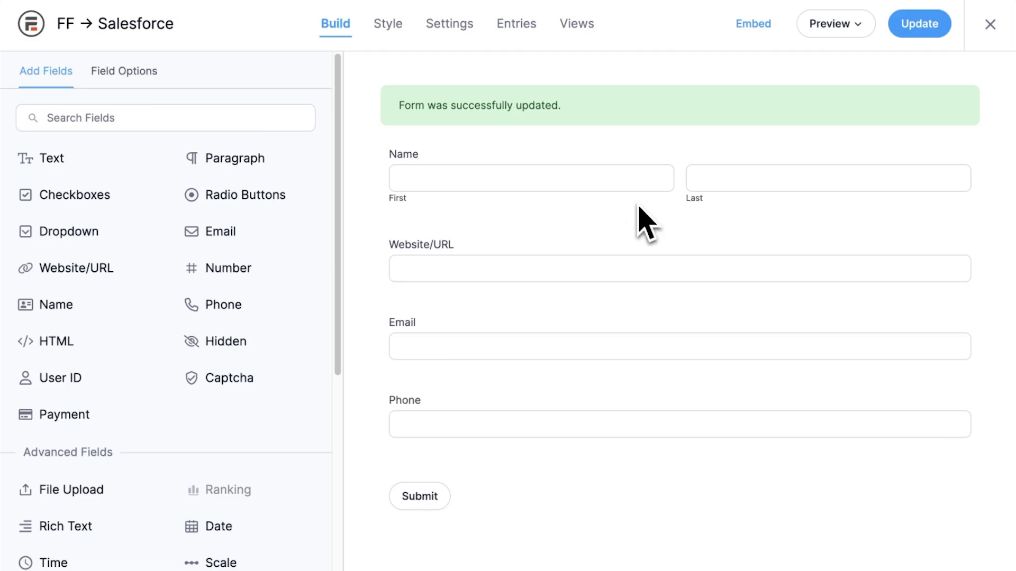
pyautogui.click(450, 25)
# Step: Add a Salesforce form action that sends entries to the Contact object
pyautogui.click(192, 133)
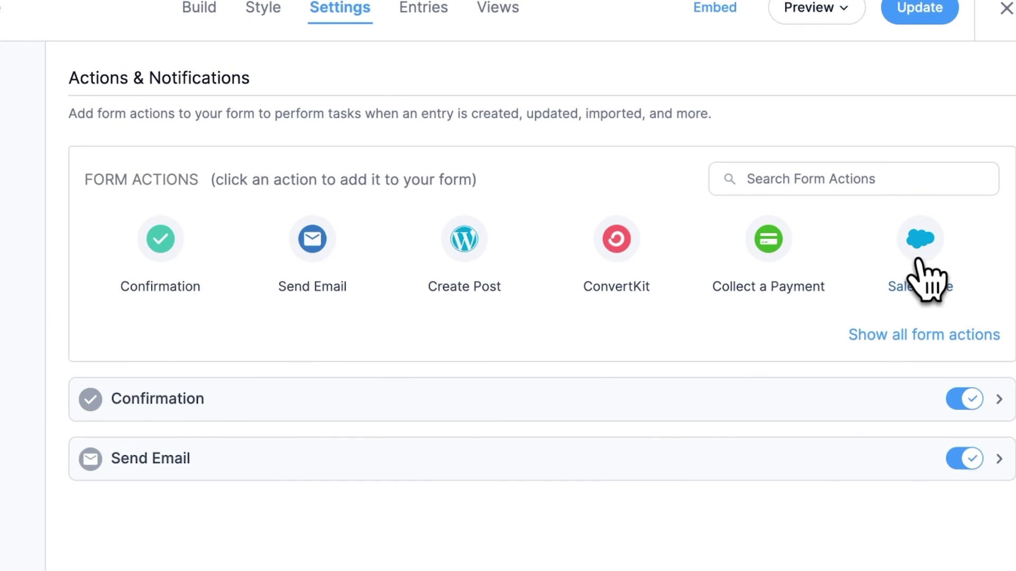
pyautogui.click(920, 263)
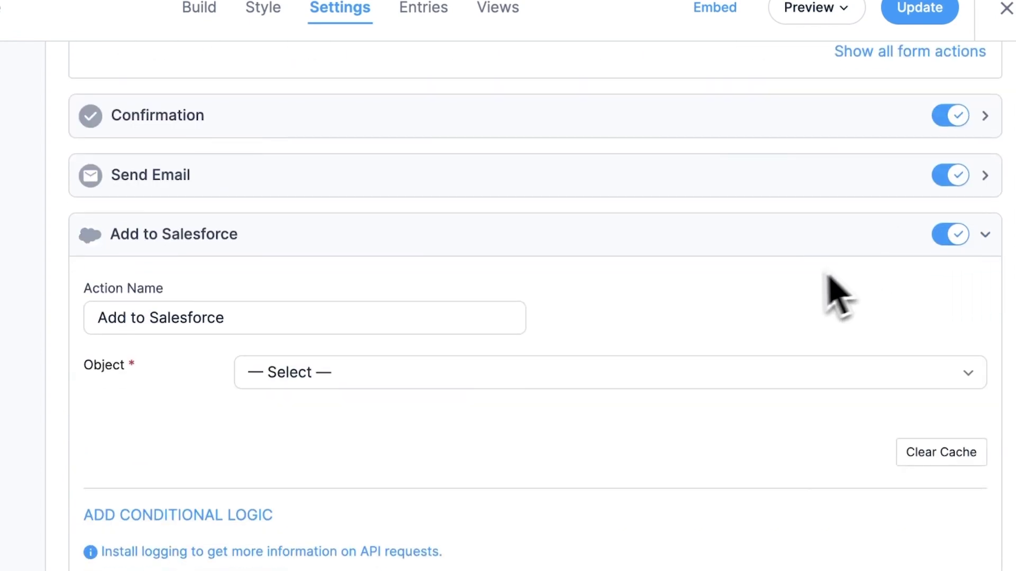
pyautogui.click(718, 377)
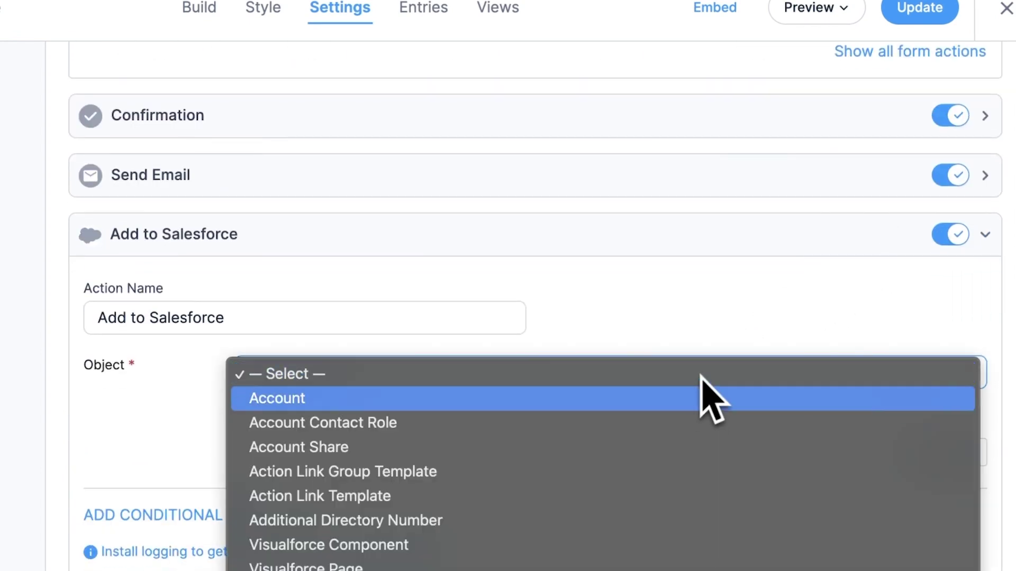
pyautogui.scroll(-15, 696, 407)
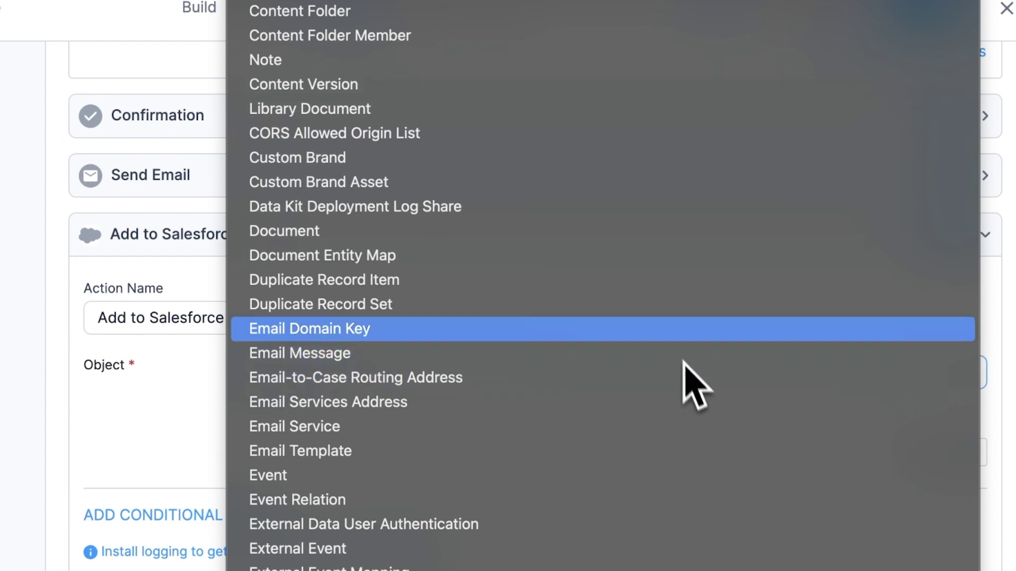
pyautogui.scroll(3, 541, 132)
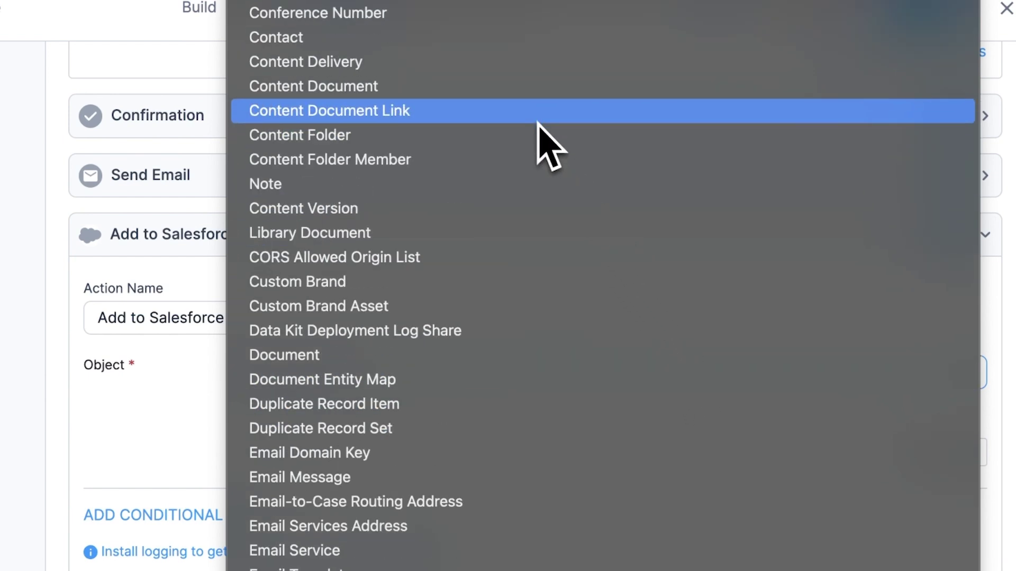
pyautogui.click(479, 63)
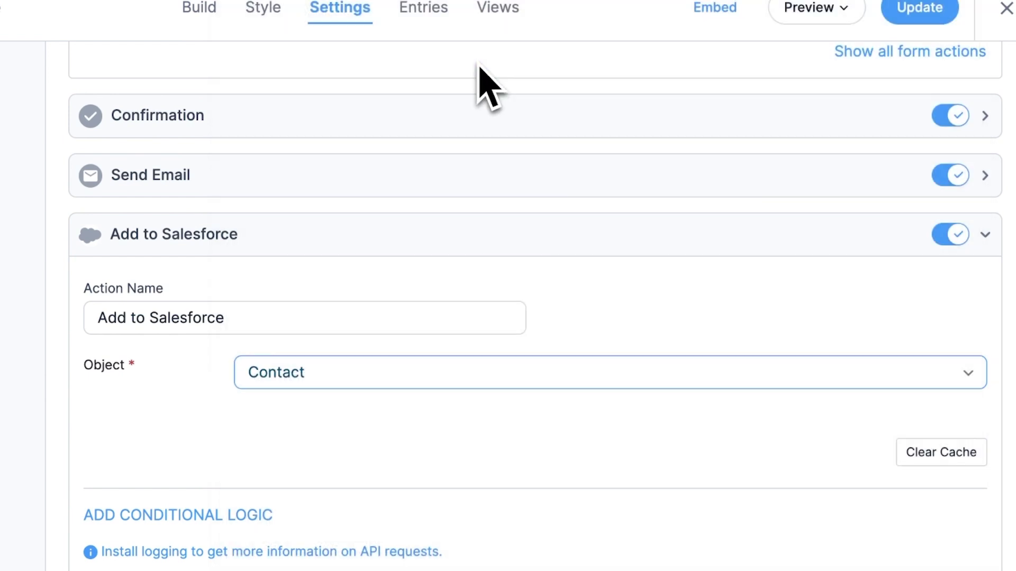
pyautogui.scroll(-1, 479, 68)
pyautogui.scroll(-5, 479, 66)
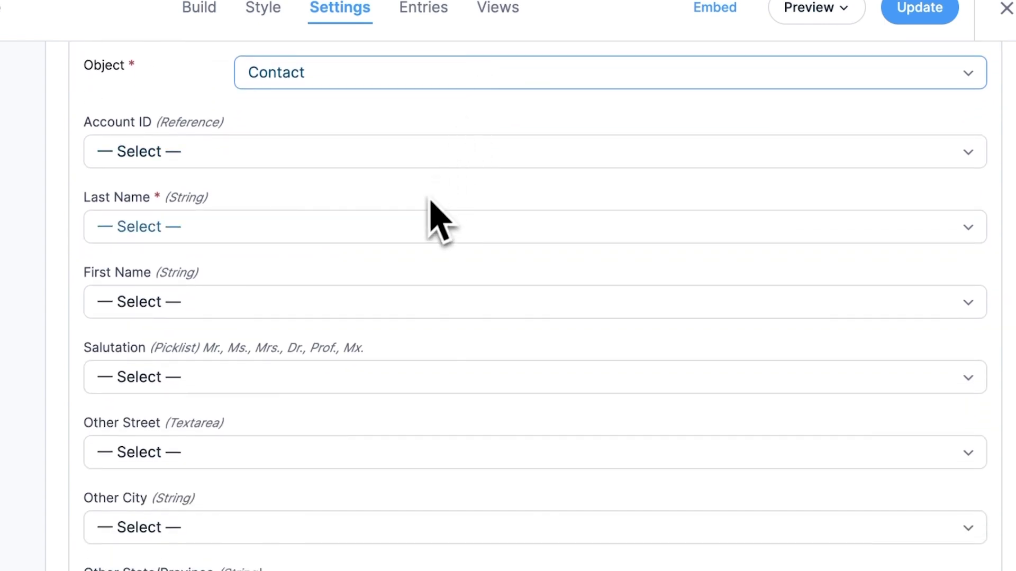
# Step: Map Last Name and First Name to Name, Business Phone to Phone, and Email to Email
pyautogui.click(508, 170)
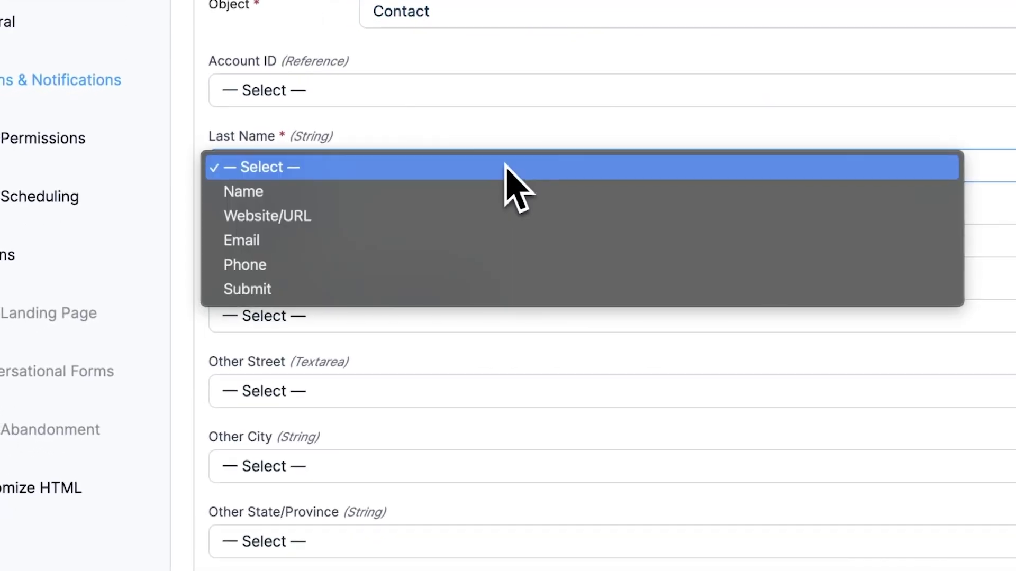
pyautogui.click(500, 190)
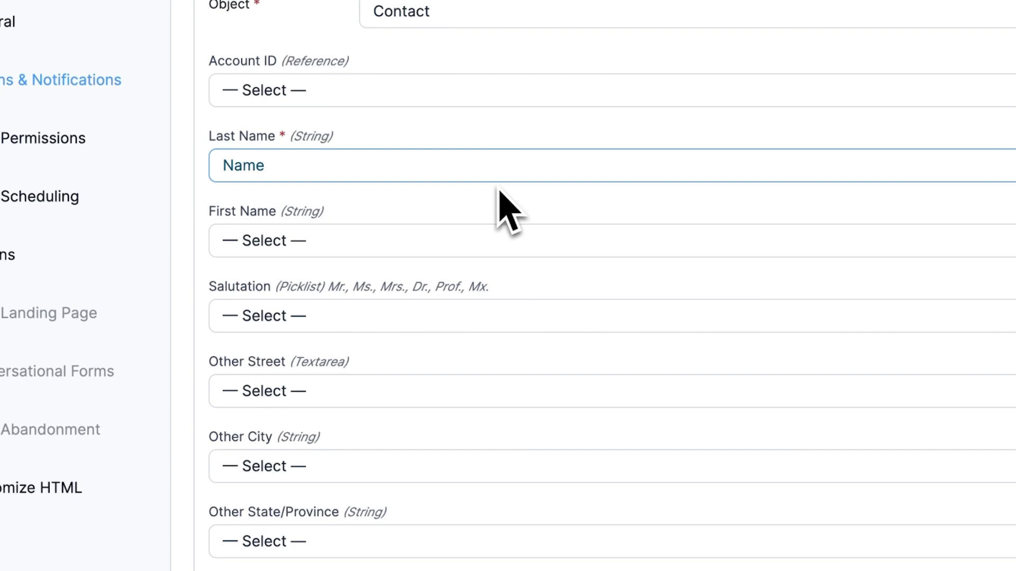
pyautogui.click(483, 242)
pyautogui.click(460, 267)
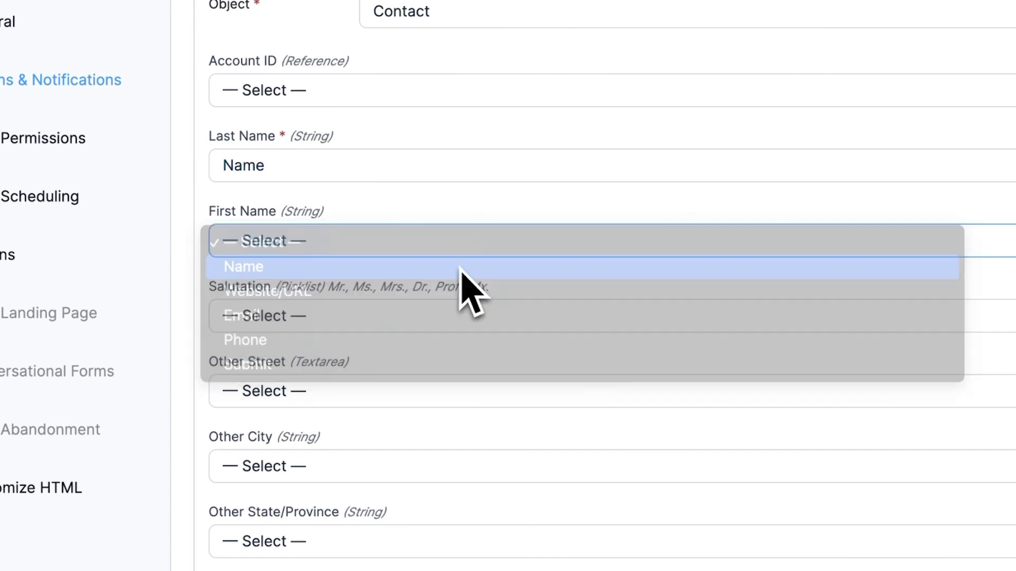
pyautogui.scroll(-15, 463, 286)
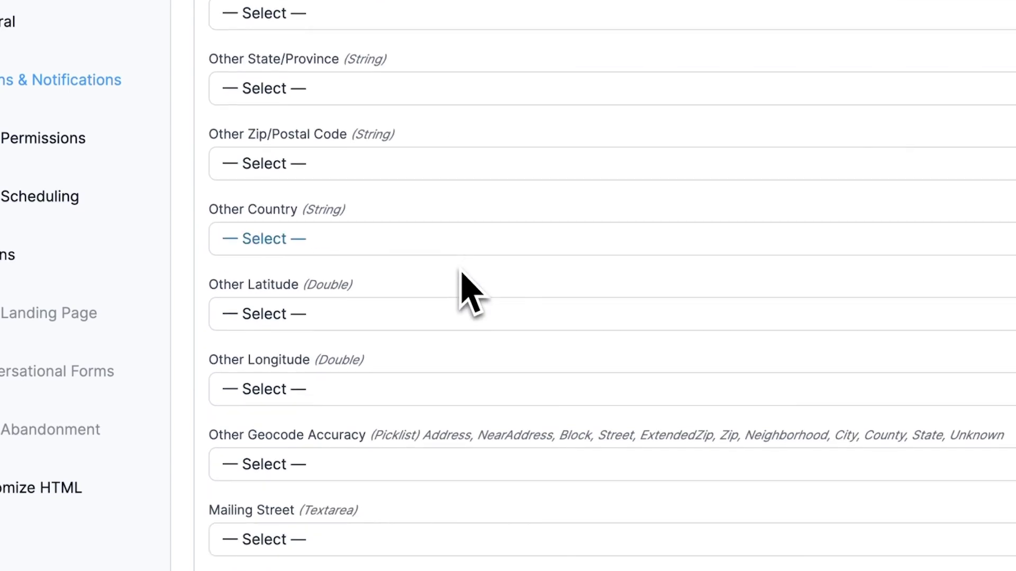
pyautogui.click(455, 312)
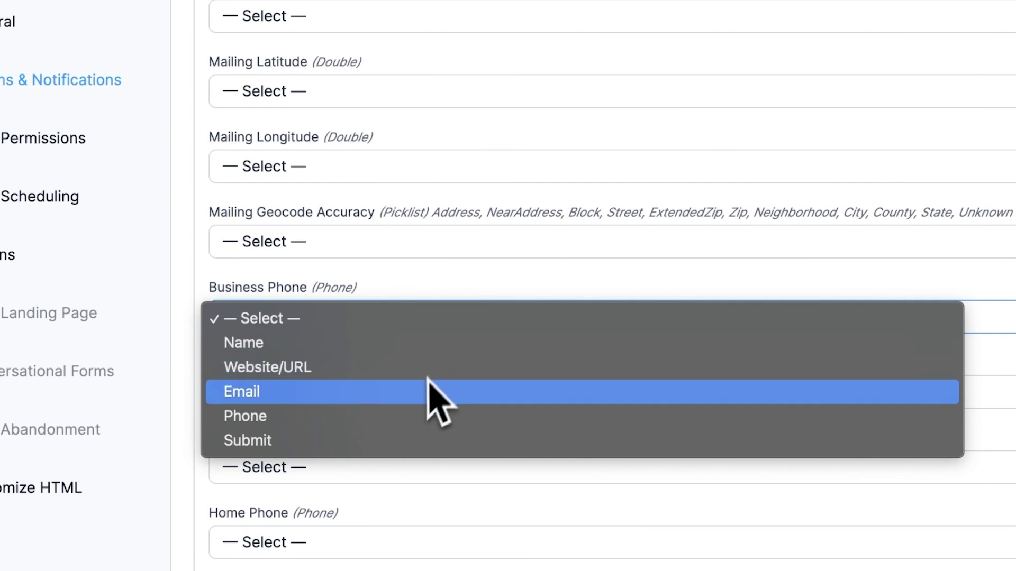
pyautogui.click(414, 421)
pyautogui.scroll(-8, 413, 428)
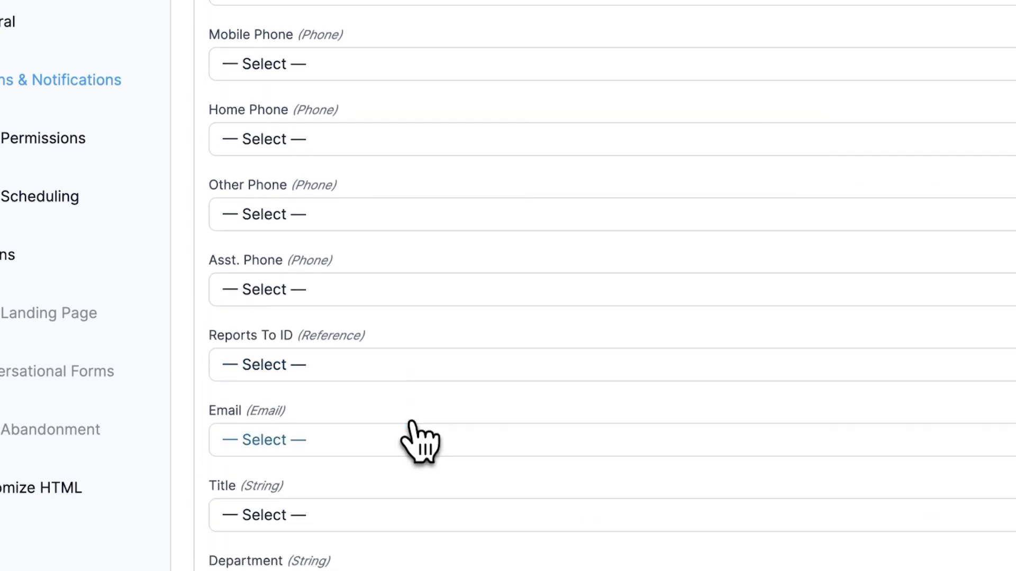
pyautogui.click(413, 437)
pyautogui.click(388, 510)
pyautogui.scroll(-7, 394, 523)
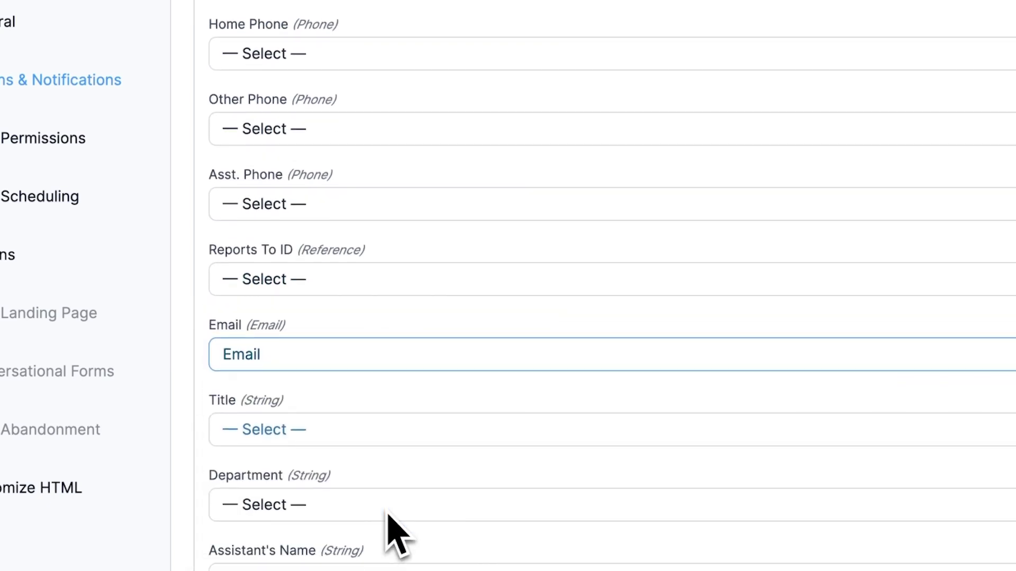
pyautogui.scroll(-2, 397, 534)
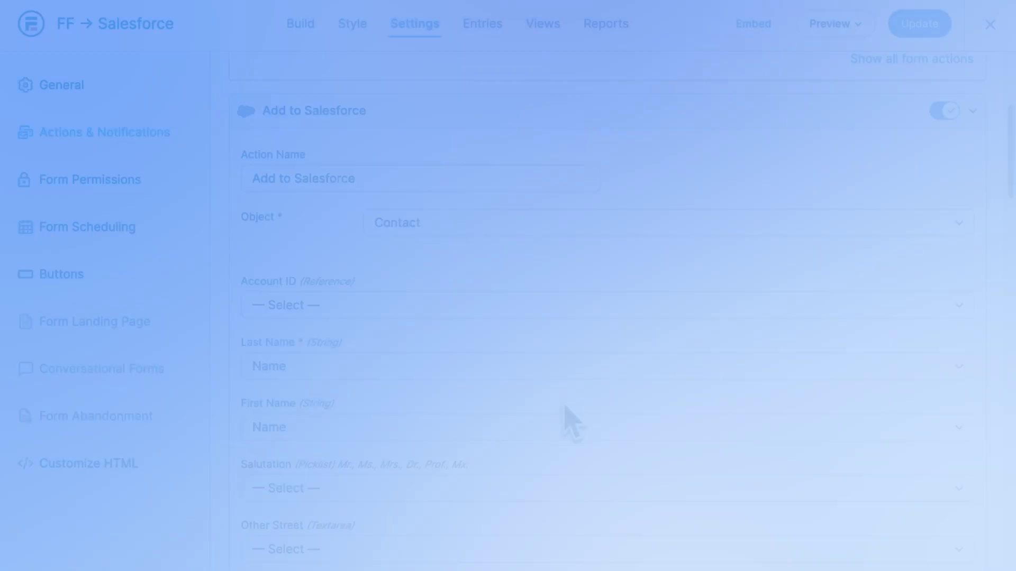
pyautogui.scroll(3, 567, 417)
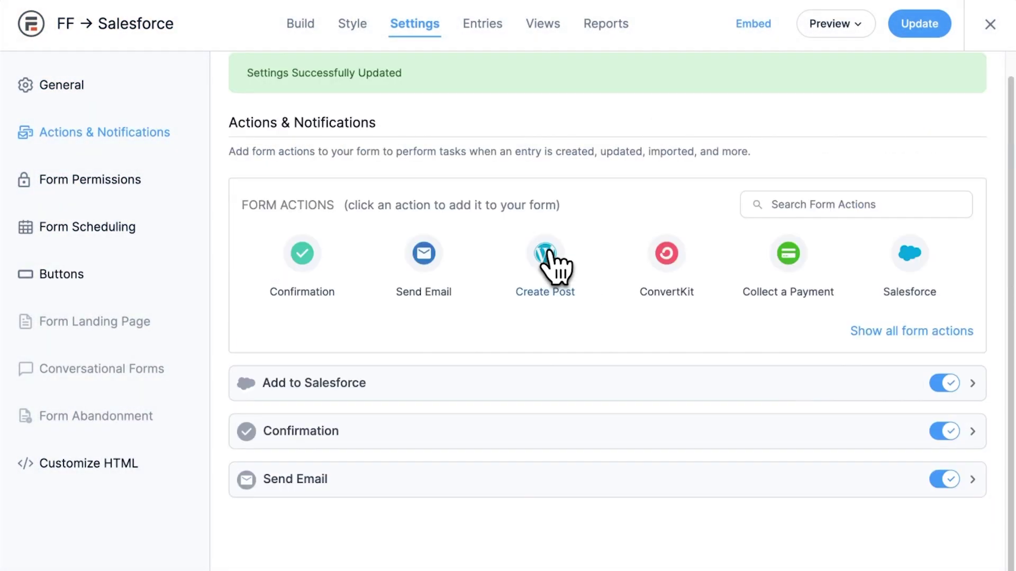
# Step: Save the Salesforce action and preview the form on a blank page
pyautogui.click(906, 31)
pyautogui.click(860, 26)
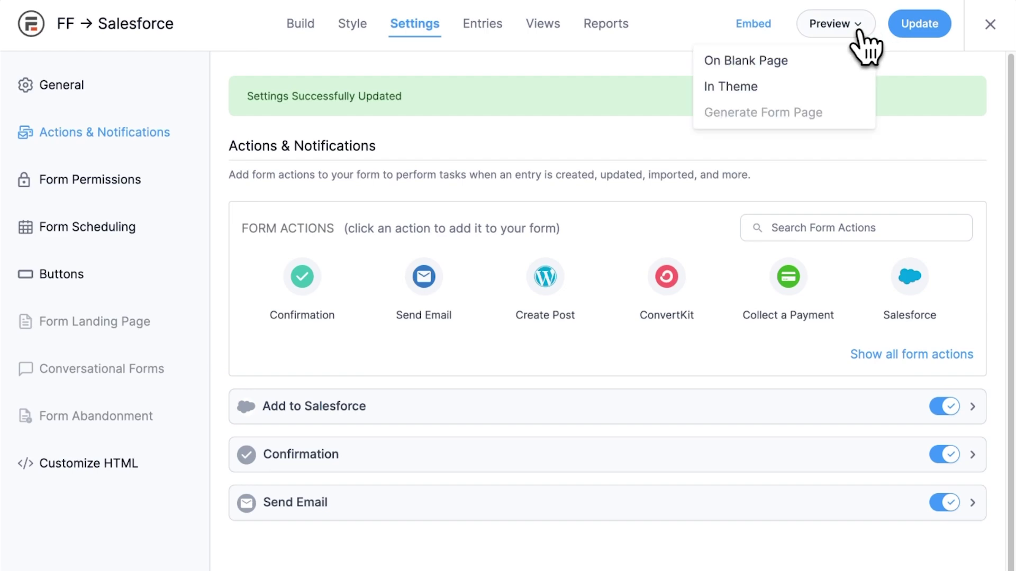
pyautogui.click(852, 66)
pyautogui.click(478, 52)
pyautogui.write('Test First Name')
pyautogui.press('Tab')
pyautogui.write('Test Last Name')
pyautogui.click(435, 127)
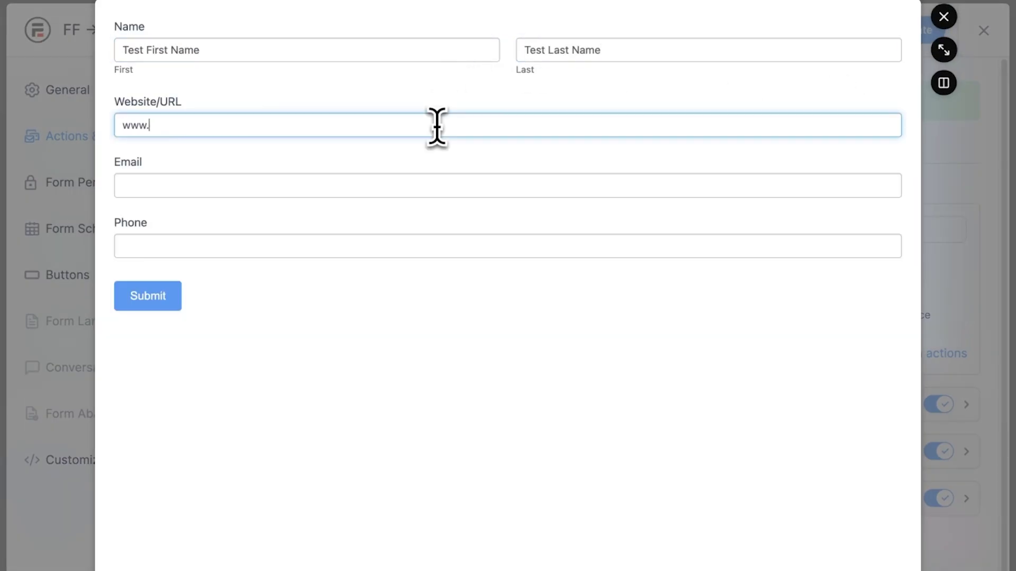
pyautogui.press('Tab')
pyautogui.press('Tab')
pyautogui.click(158, 299)
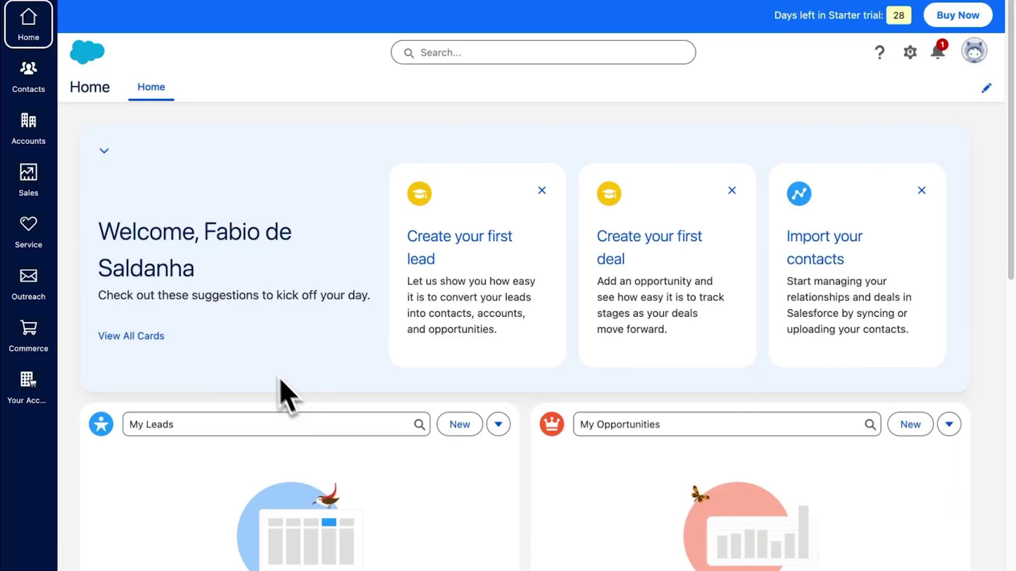
# Step: Confirm the test entry appears in the Salesforce Contacts list, then reopen the Add to Salesforce action
pyautogui.click(29, 85)
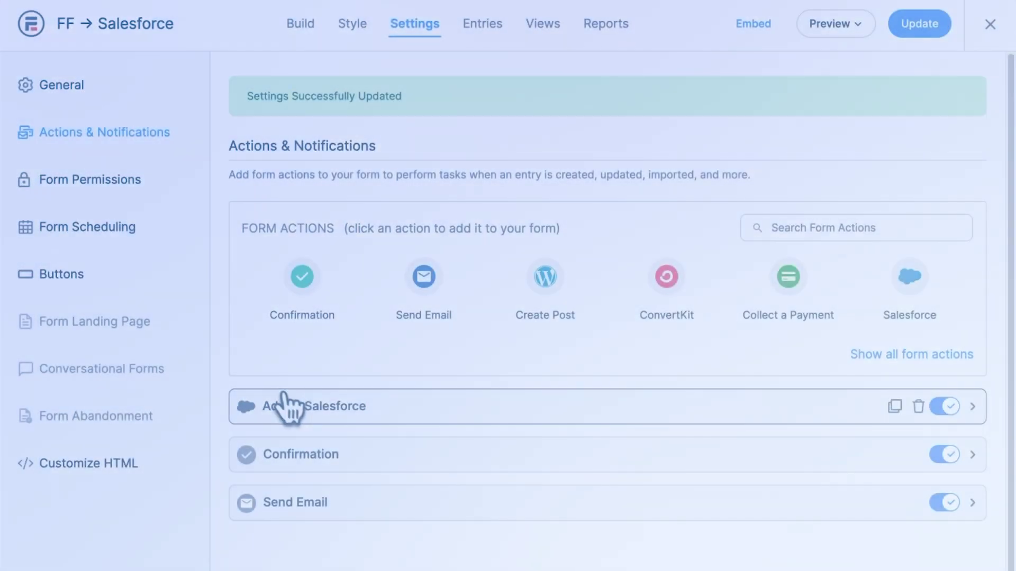
pyautogui.click(293, 406)
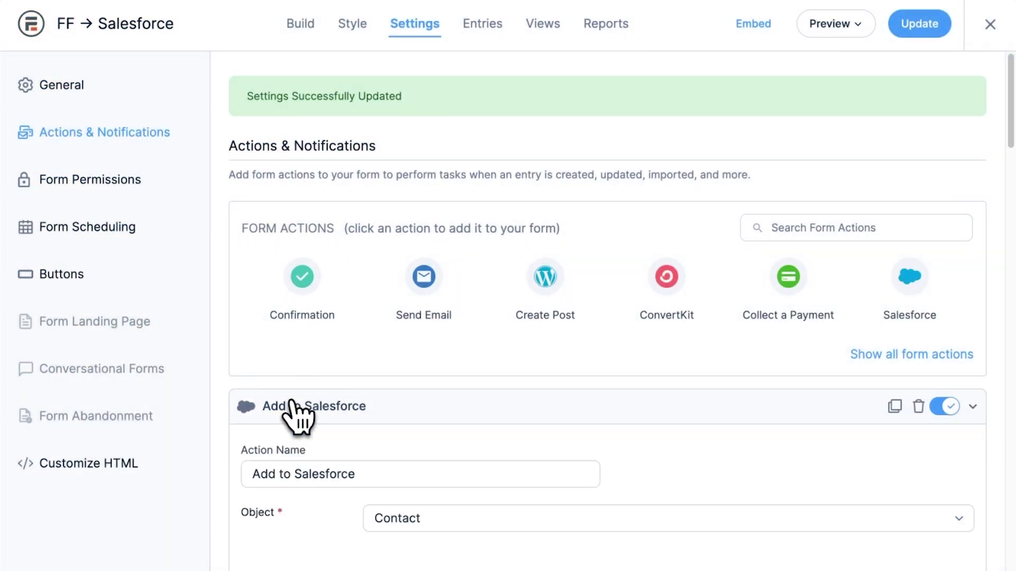
# Step: Set the Add to Salesforce action's 'Update existing record by' option to Email
pyautogui.scroll(-5, 292, 407)
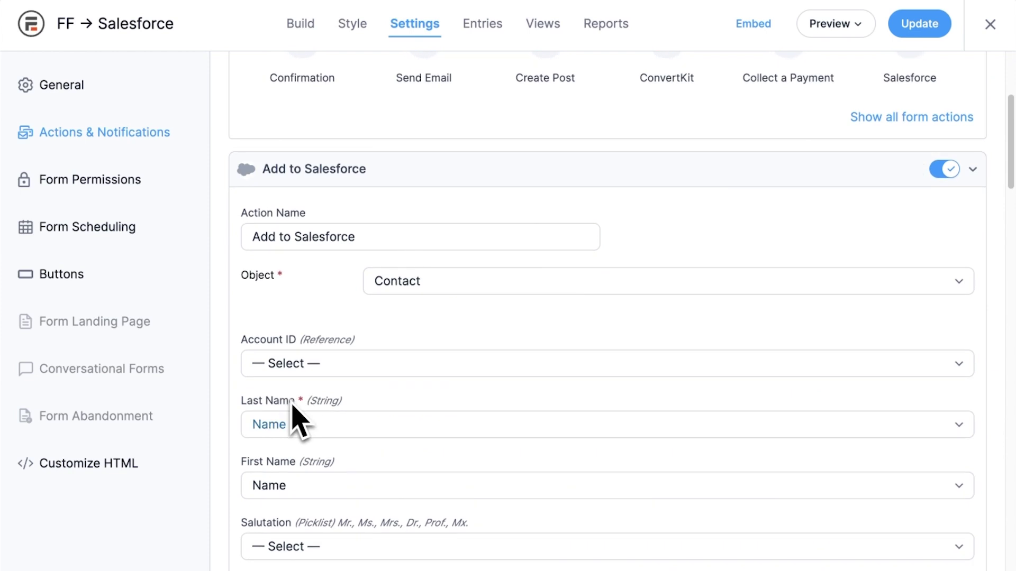
pyautogui.scroll(-12, 292, 406)
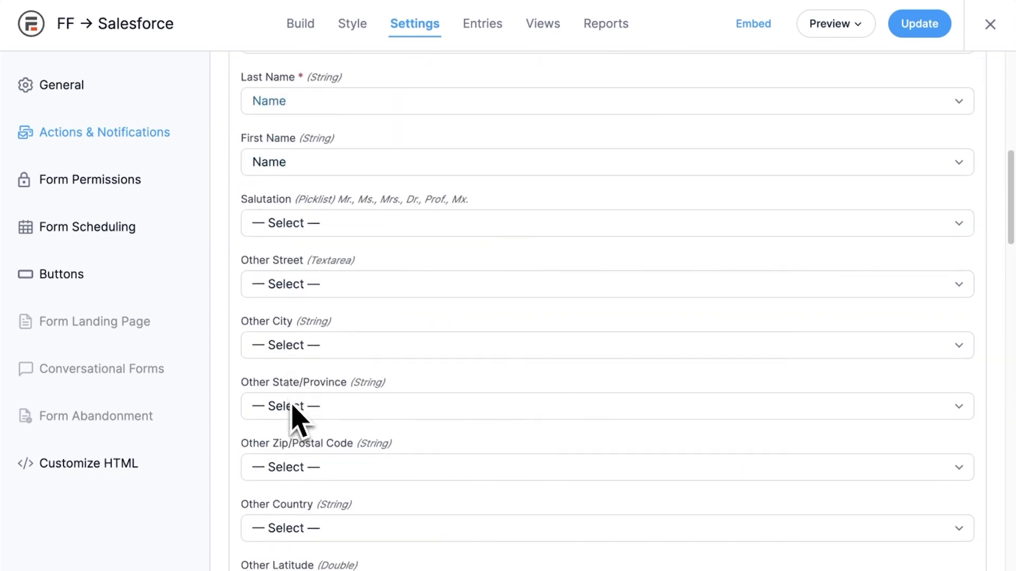
pyautogui.scroll(-20, 292, 406)
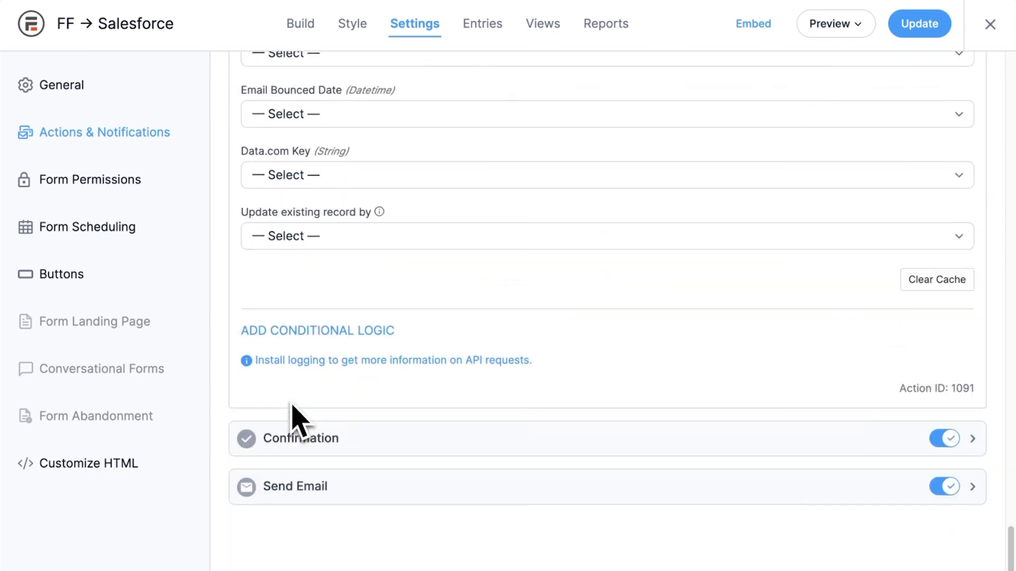
pyautogui.click(331, 236)
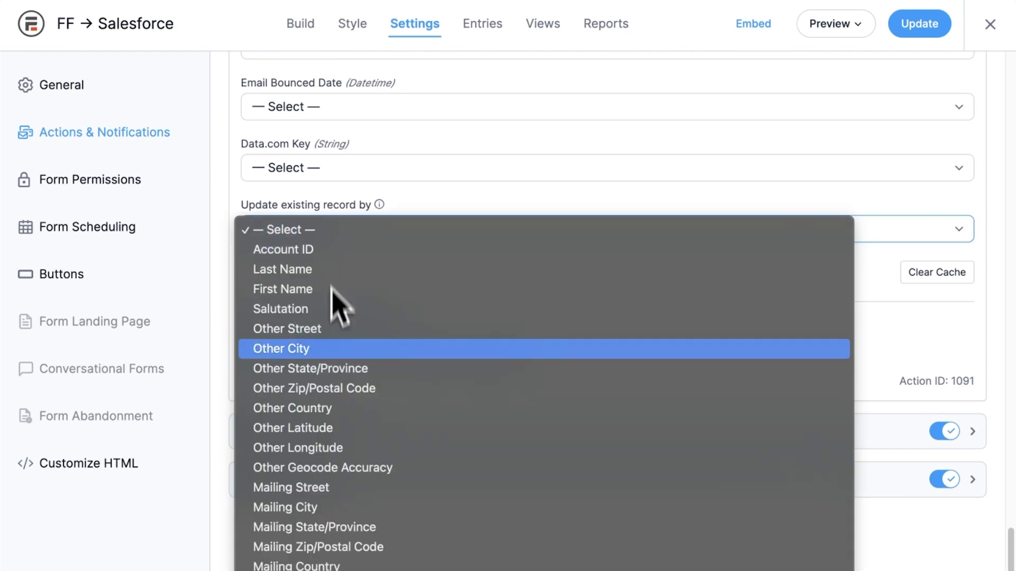
pyautogui.scroll(-6, 335, 478)
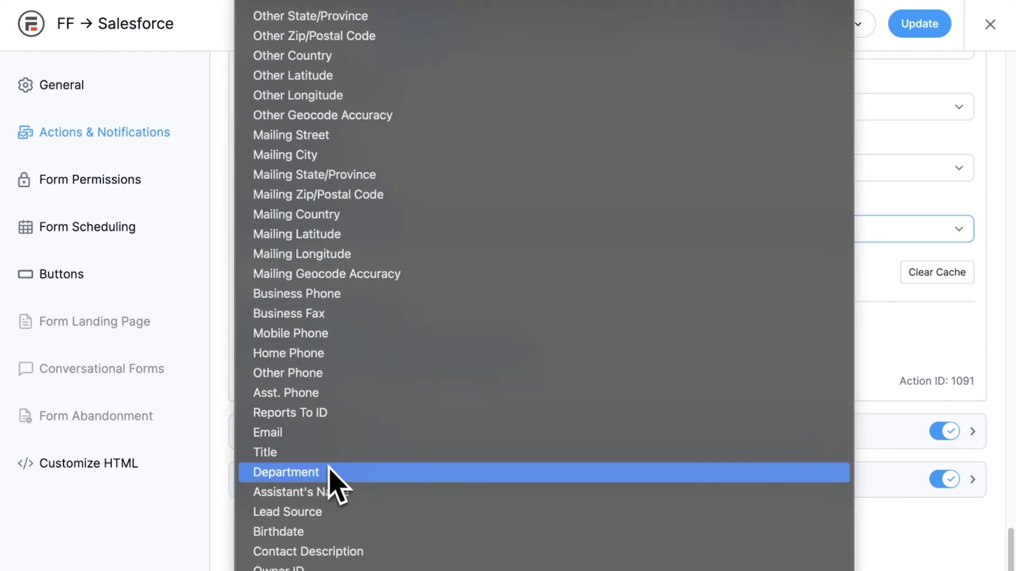
pyautogui.click(325, 439)
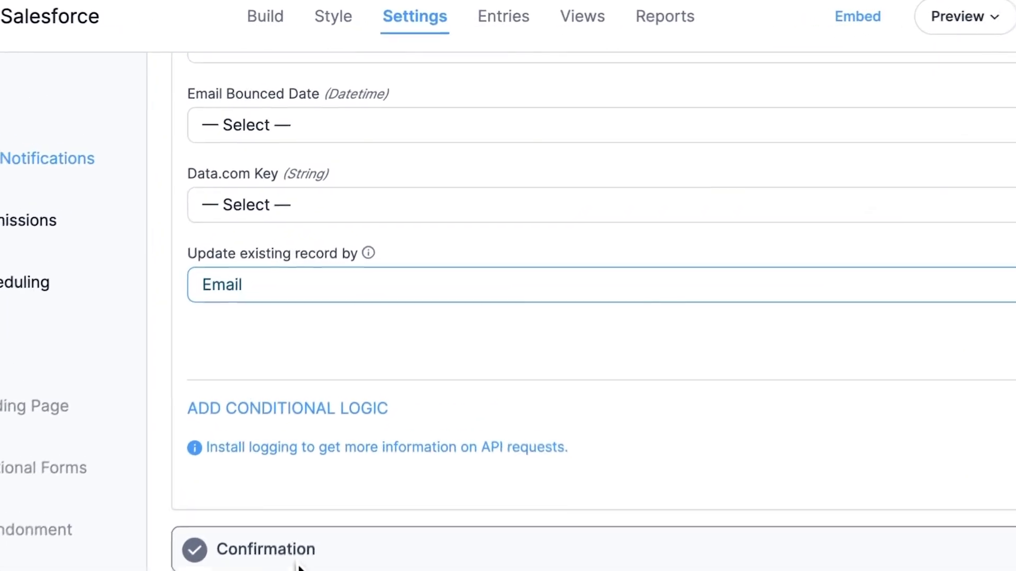